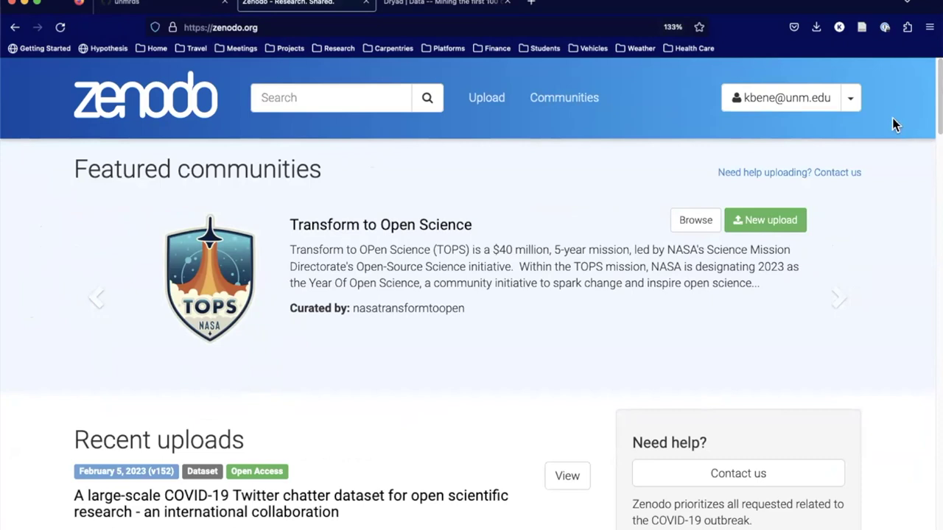
Step: Open the account's GitHub settings and review the three-step instructions for preserving a repository
{"action": "left_click", "coordinate": [856, 108]}
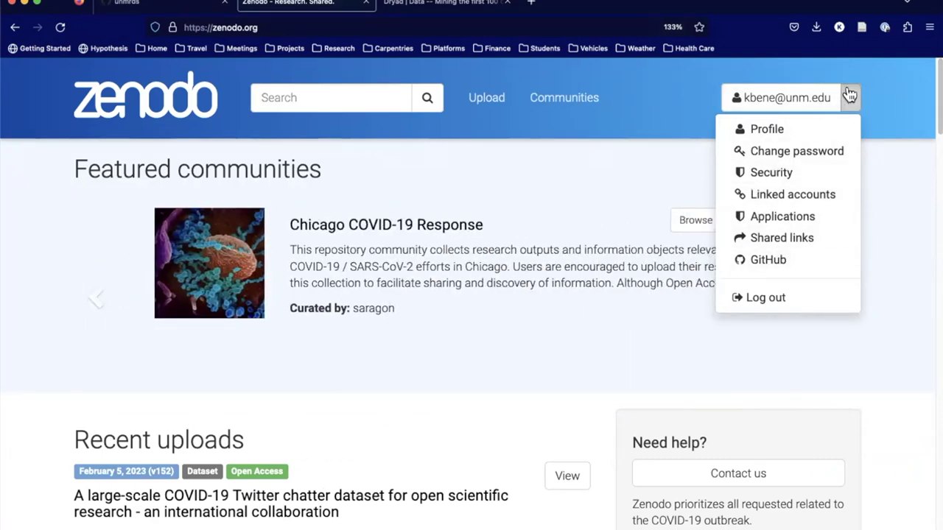
{"action": "left_click", "coordinate": [767, 267]}
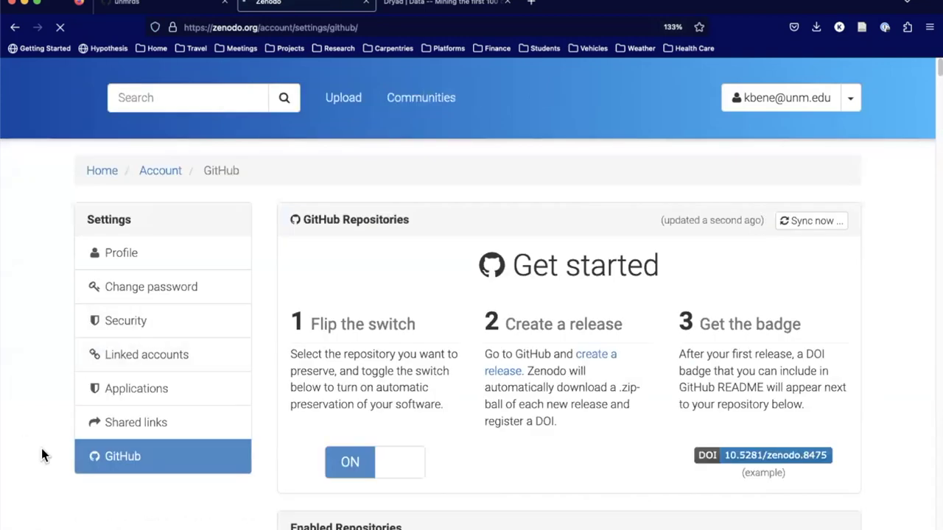
{"action": "scroll", "coordinate": [41, 454], "scroll_direction": "down", "scroll_amount": 1}
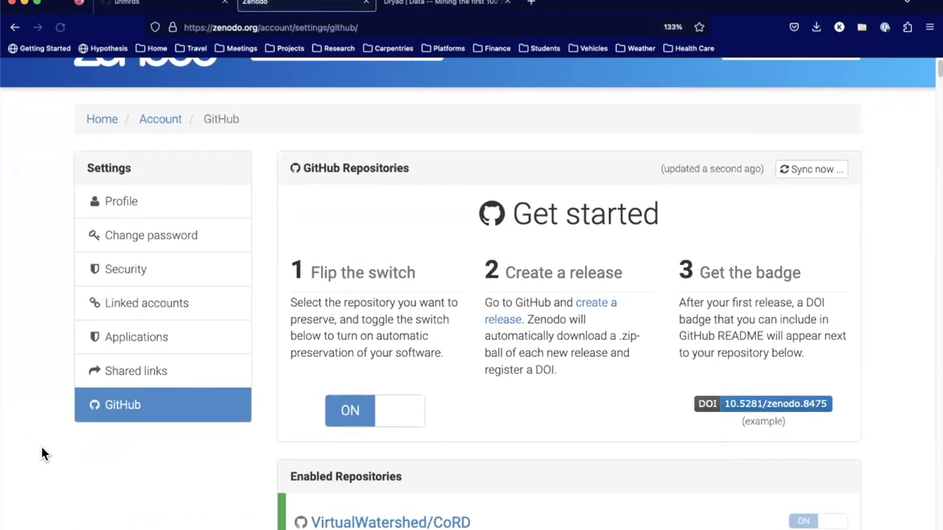
{"action": "scroll", "coordinate": [42, 453], "scroll_direction": "down", "scroll_amount": 3}
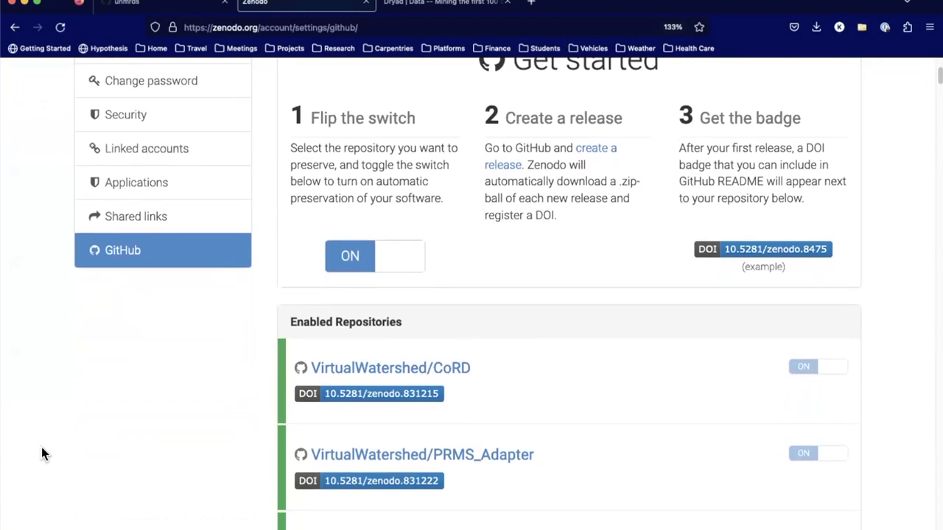
{"action": "scroll", "coordinate": [42, 454], "scroll_direction": "down", "scroll_amount": 1}
{"action": "scroll", "coordinate": [42, 453], "scroll_direction": "up", "scroll_amount": 1}
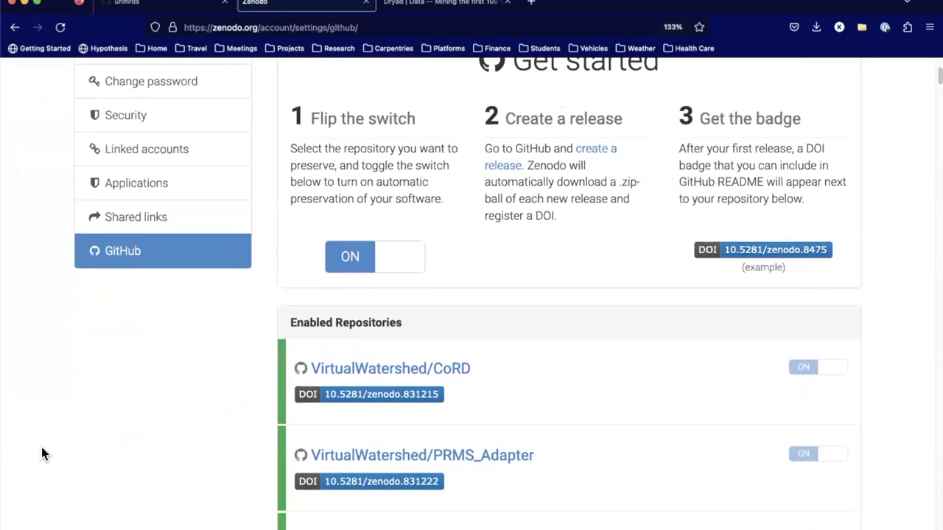
{"action": "scroll", "coordinate": [42, 453], "scroll_direction": "up", "scroll_amount": 1}
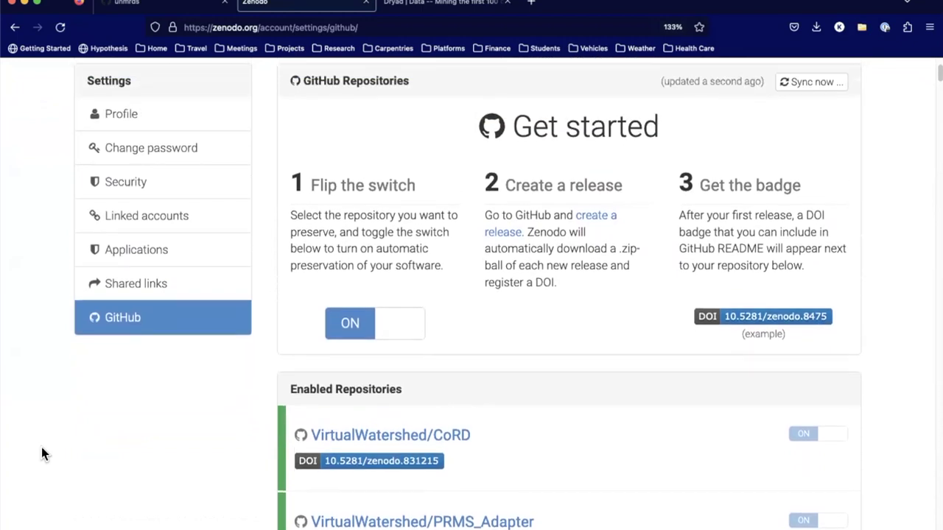
{"action": "scroll", "coordinate": [42, 454], "scroll_direction": "up", "scroll_amount": 1}
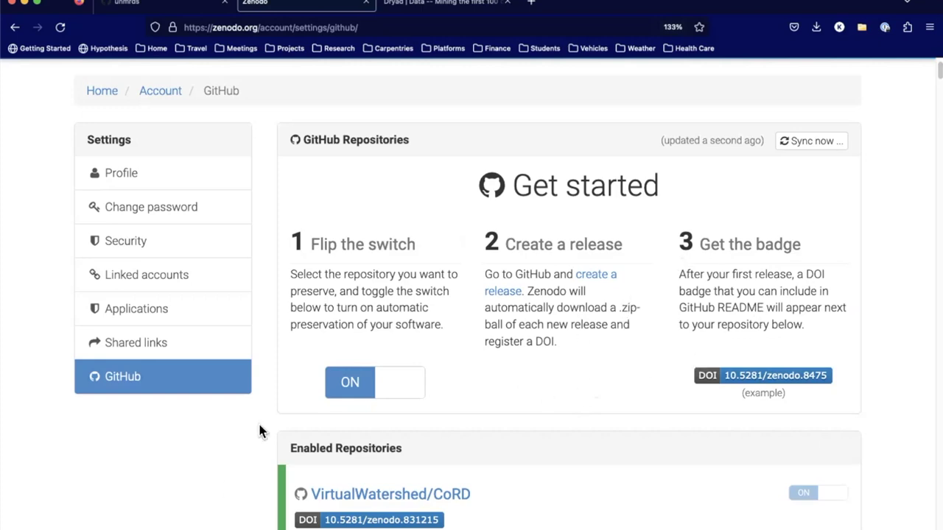
Step: Look through the list of enabled repositories and their DOI badges down to the start of the remaining repositories
{"action": "scroll", "coordinate": [180, 497], "scroll_direction": "down", "scroll_amount": 8}
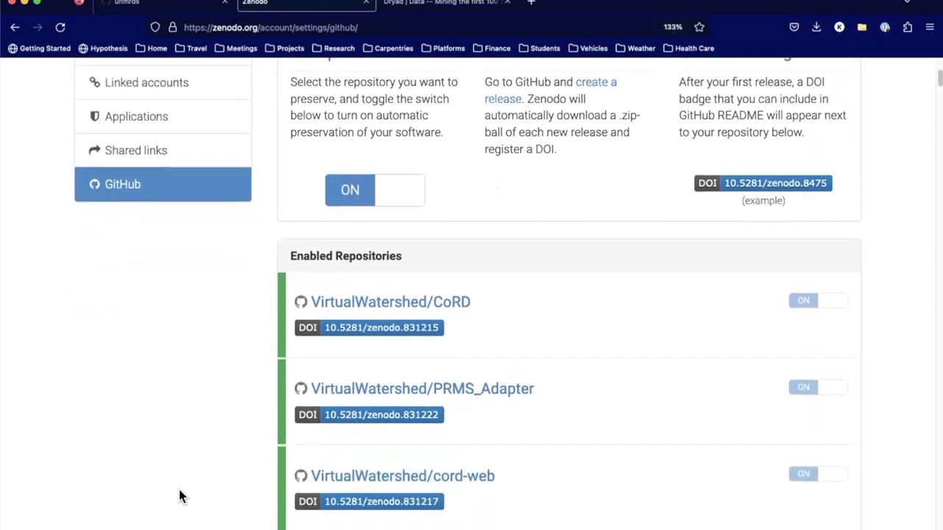
{"action": "scroll", "coordinate": [181, 497], "scroll_direction": "down", "scroll_amount": 6}
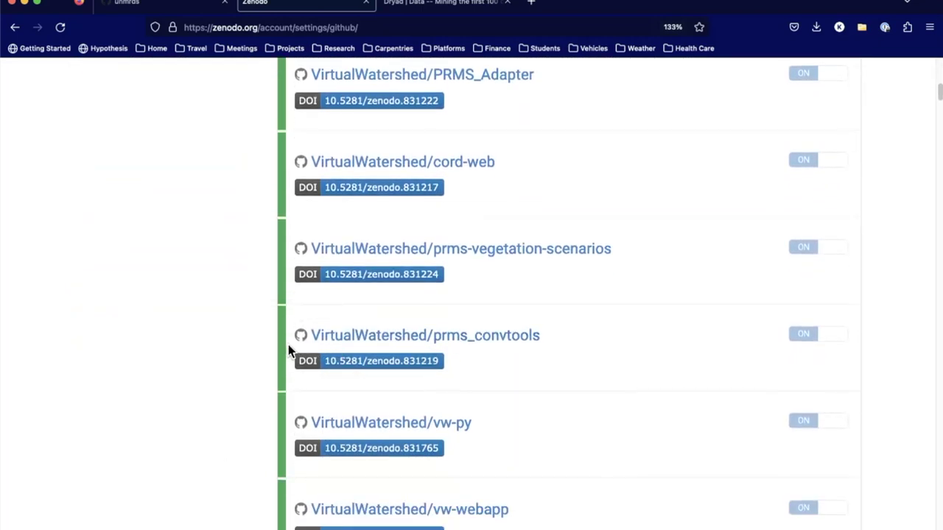
{"action": "scroll", "coordinate": [125, 344], "scroll_direction": "down", "scroll_amount": 7}
{"action": "scroll", "coordinate": [126, 343], "scroll_direction": "down", "scroll_amount": 10}
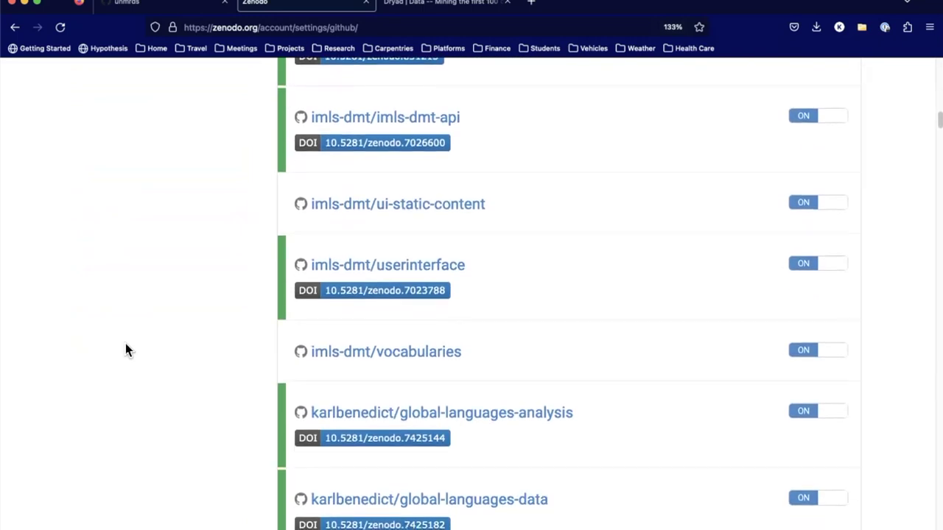
{"action": "scroll", "coordinate": [125, 344], "scroll_direction": "down", "scroll_amount": 10}
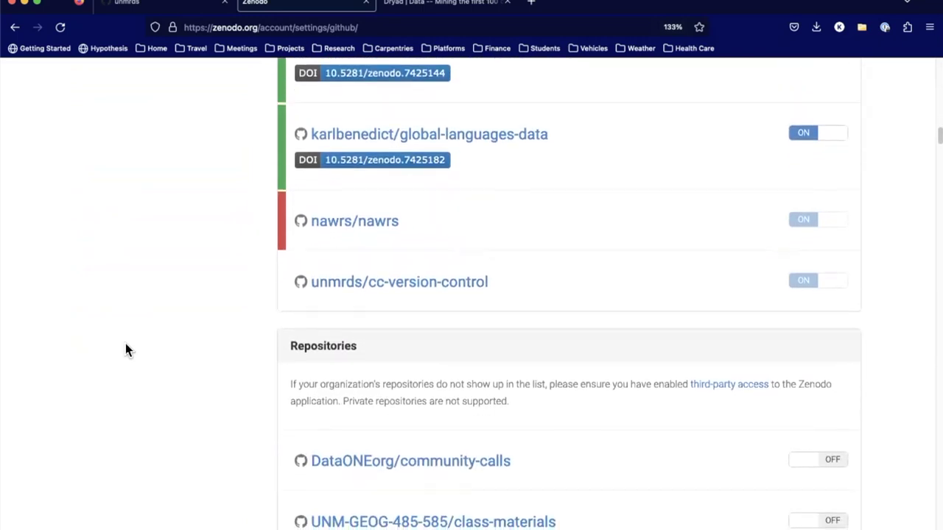
{"action": "scroll", "coordinate": [125, 343], "scroll_direction": "up", "scroll_amount": 6}
{"action": "scroll", "coordinate": [125, 343], "scroll_direction": "down", "scroll_amount": 10}
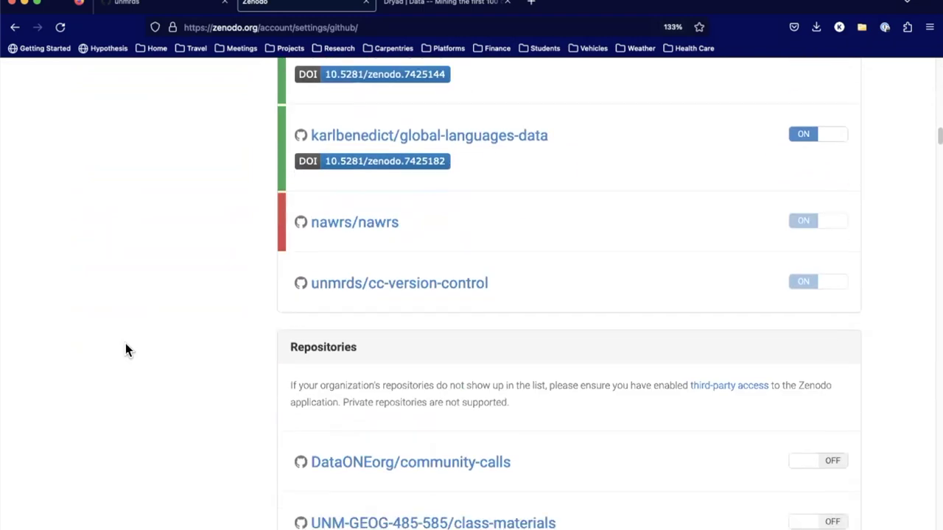
{"action": "scroll", "coordinate": [125, 343], "scroll_direction": "down", "scroll_amount": 1}
{"action": "scroll", "coordinate": [125, 343], "scroll_direction": "down", "scroll_amount": 1}
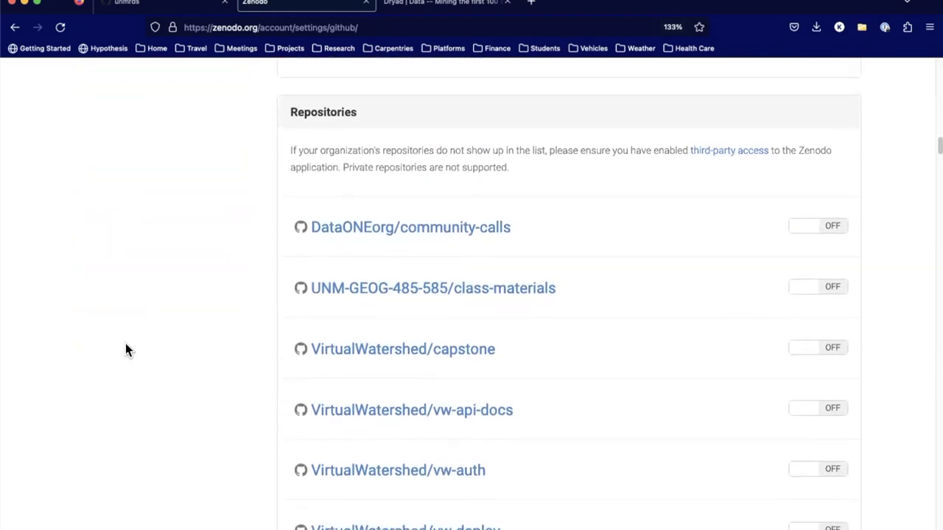
Step: Turn on automatic preservation for the unmrds/cc-R-RStudio repository
{"action": "scroll", "coordinate": [265, 338], "scroll_direction": "down", "scroll_amount": 11}
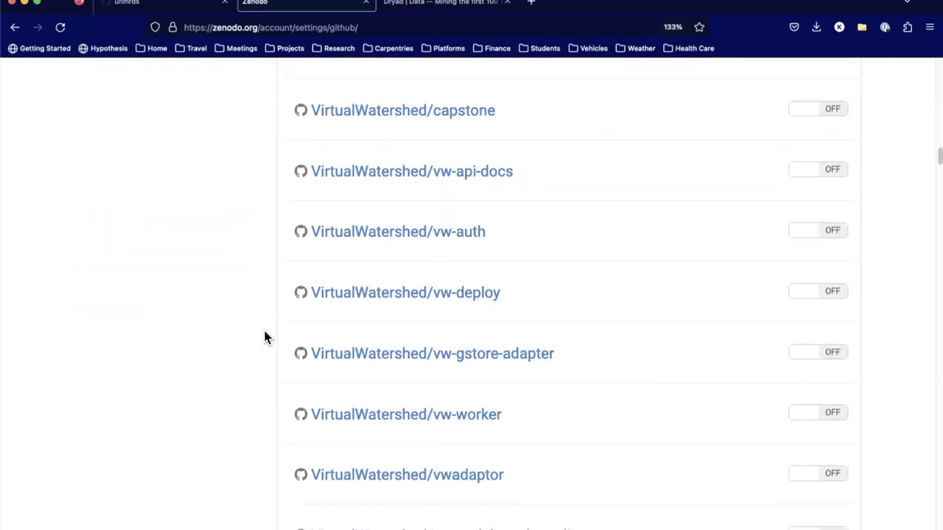
{"action": "scroll", "coordinate": [267, 337], "scroll_direction": "down", "scroll_amount": 10}
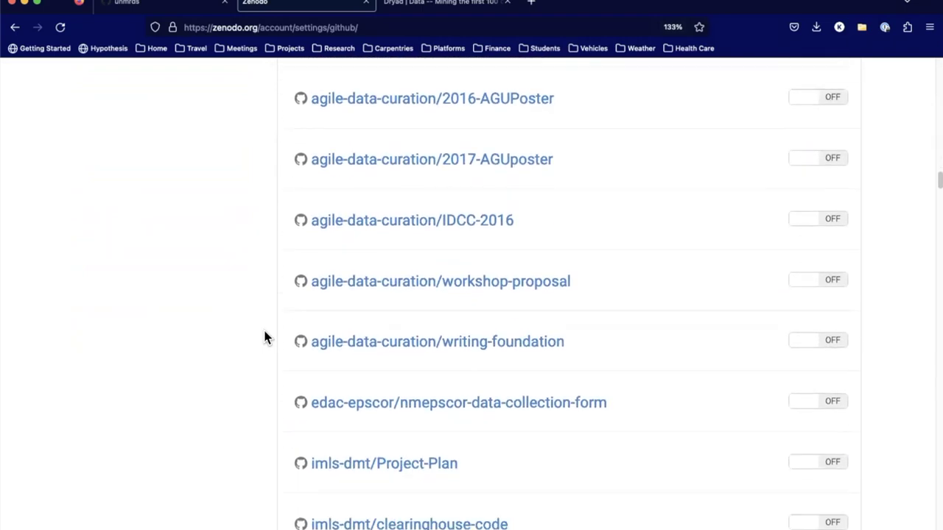
{"action": "scroll", "coordinate": [267, 338], "scroll_direction": "down", "scroll_amount": 16}
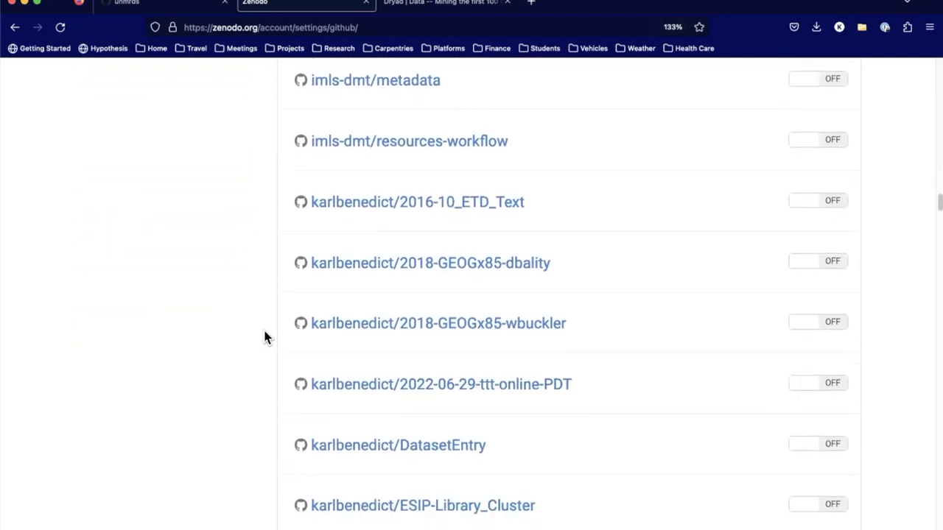
{"action": "scroll", "coordinate": [265, 337], "scroll_direction": "down", "scroll_amount": 11}
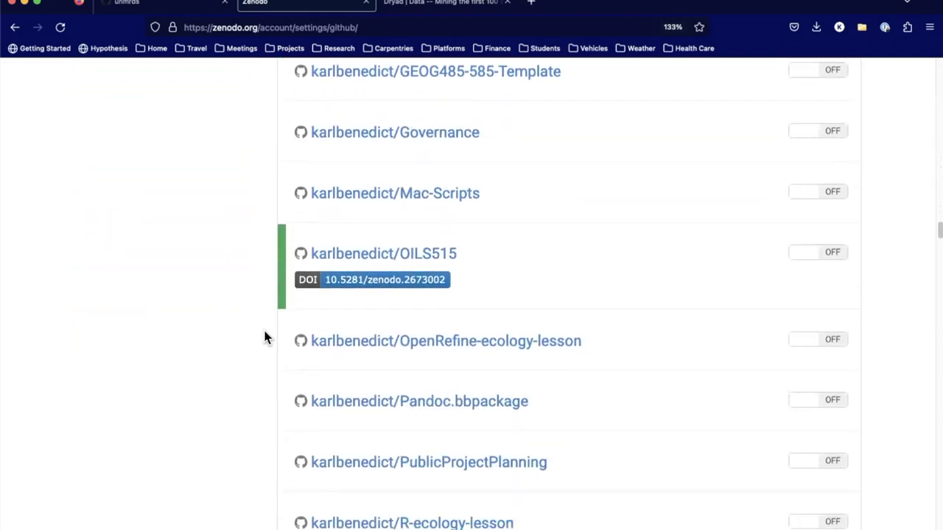
{"action": "scroll", "coordinate": [266, 337], "scroll_direction": "down", "scroll_amount": 17}
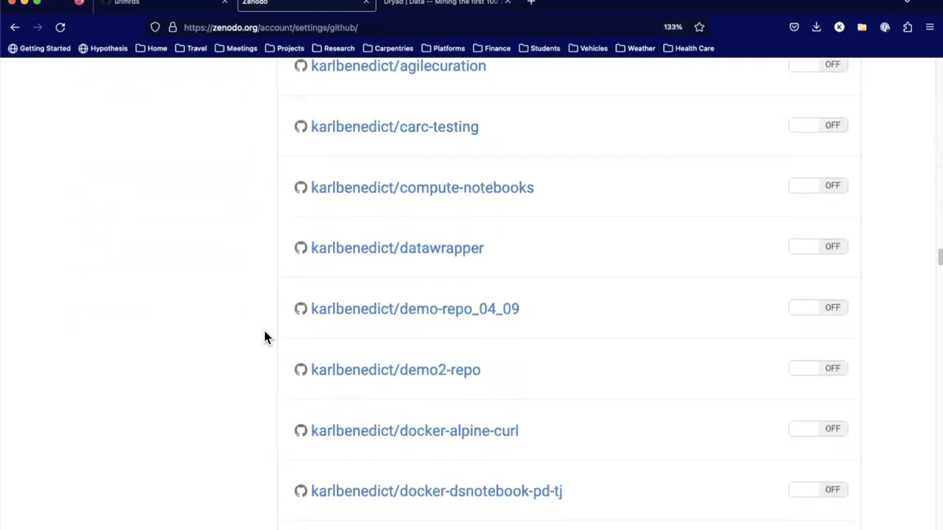
{"action": "scroll", "coordinate": [266, 338], "scroll_direction": "down", "scroll_amount": 19}
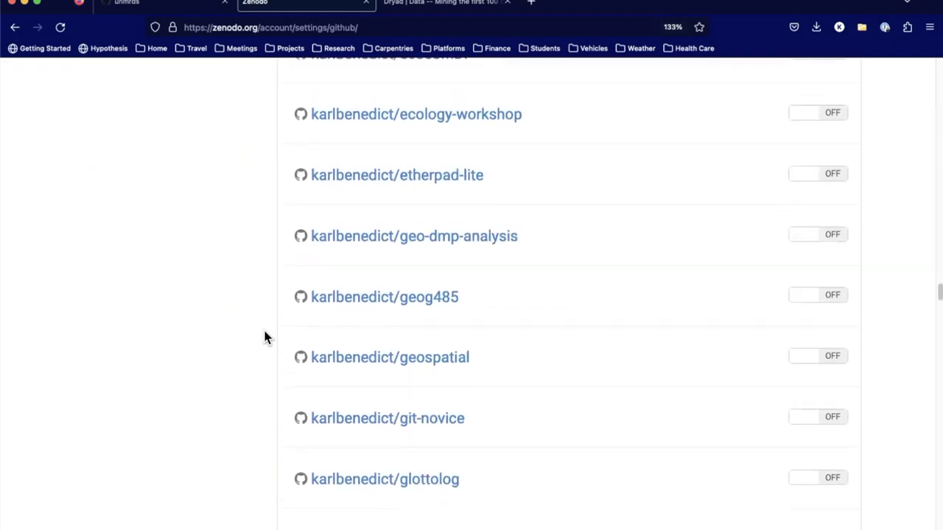
{"action": "scroll", "coordinate": [265, 338], "scroll_direction": "down", "scroll_amount": 20}
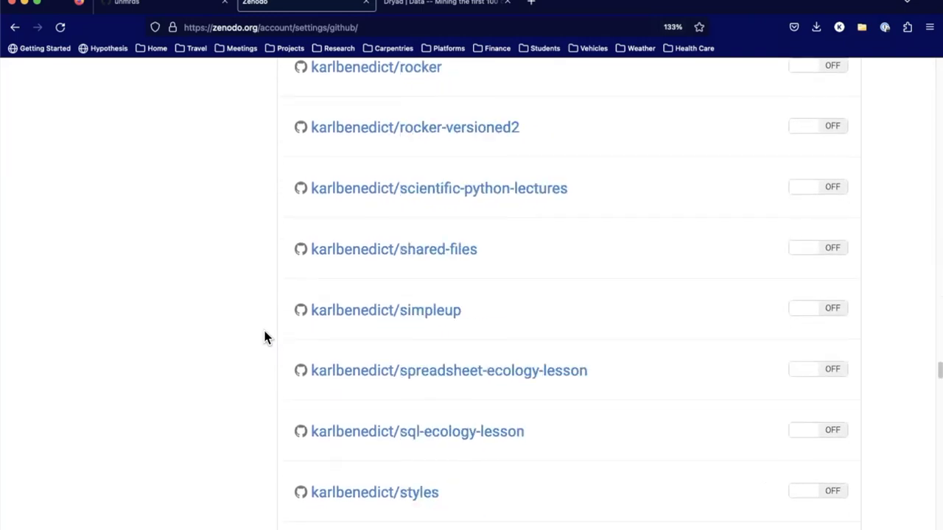
{"action": "scroll", "coordinate": [266, 337], "scroll_direction": "down", "scroll_amount": 4}
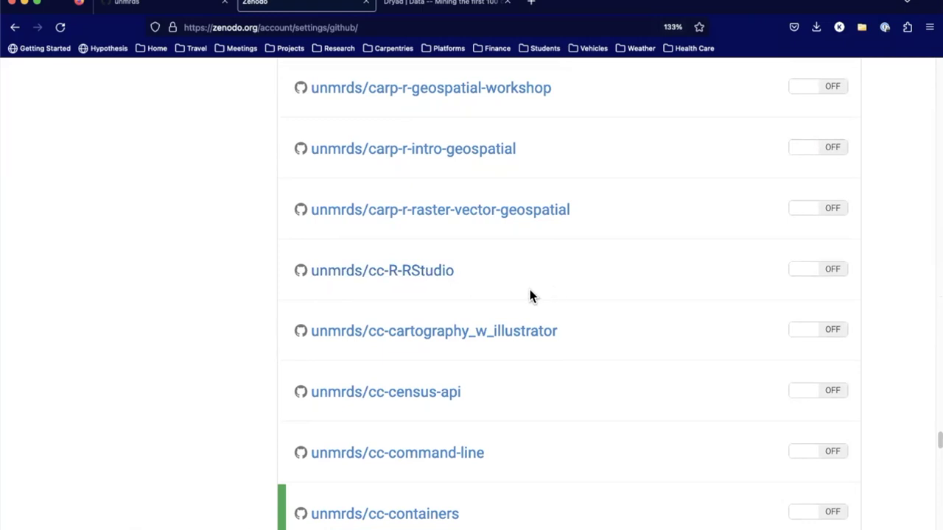
{"action": "scroll", "coordinate": [518, 293], "scroll_direction": "up", "scroll_amount": 1}
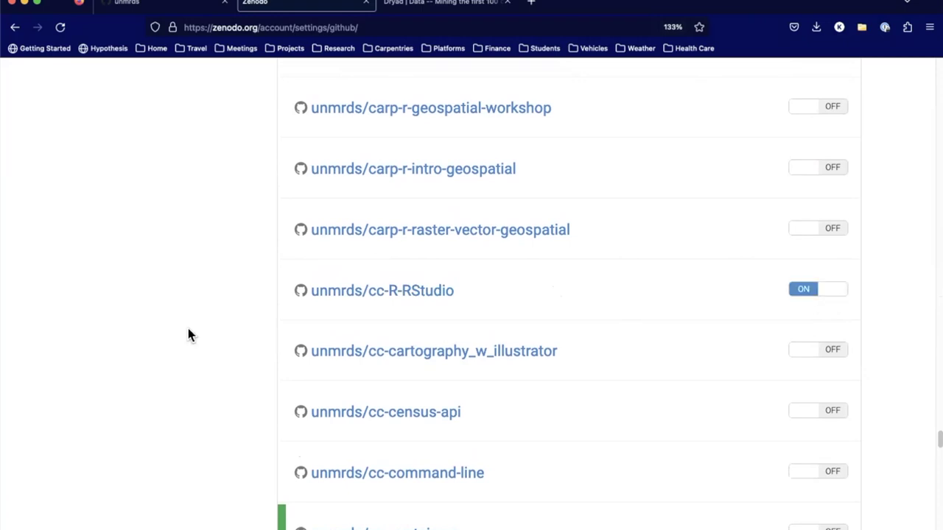
Step: Review the Get started instructions again, along with the first entries of the enabled repositories
{"action": "scroll", "coordinate": [188, 329], "scroll_direction": "up", "scroll_amount": 20}
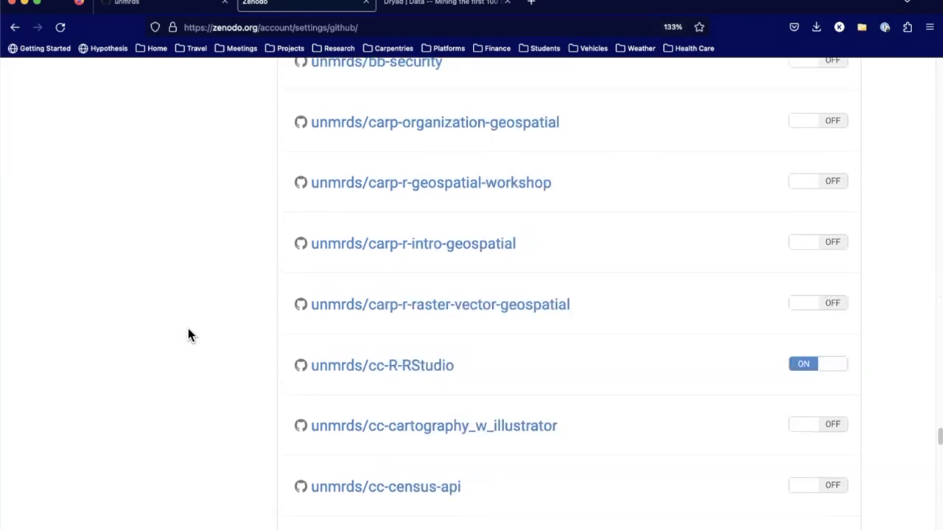
{"action": "scroll", "coordinate": [188, 336], "scroll_direction": "up", "scroll_amount": 20}
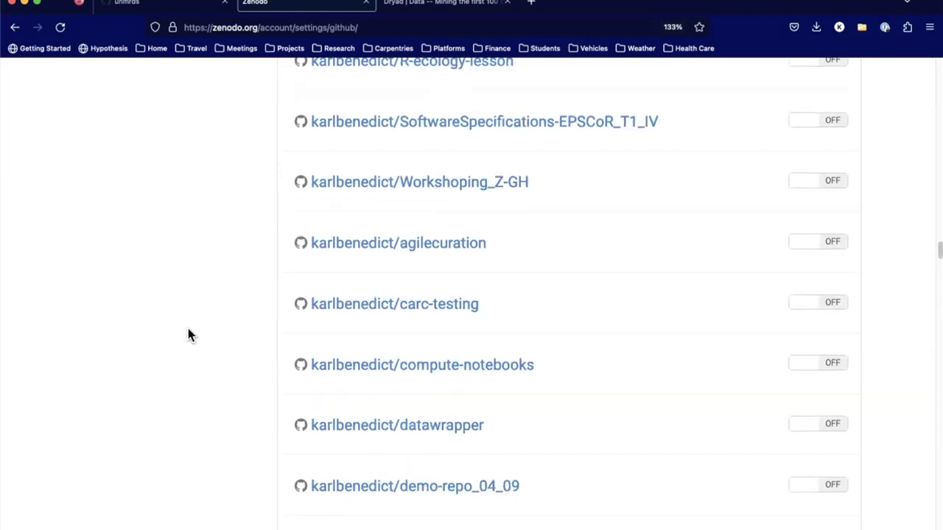
{"action": "scroll", "coordinate": [188, 335], "scroll_direction": "up", "scroll_amount": 20}
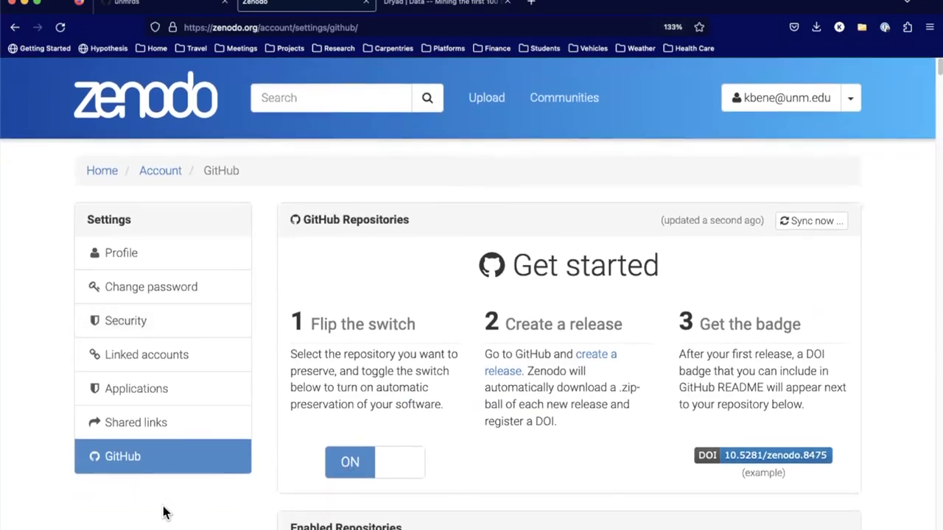
{"action": "scroll", "coordinate": [163, 510], "scroll_direction": "down", "scroll_amount": 6}
{"action": "scroll", "coordinate": [163, 510], "scroll_direction": "up", "scroll_amount": 6}
{"action": "scroll", "coordinate": [261, 490], "scroll_direction": "down", "scroll_amount": 4}
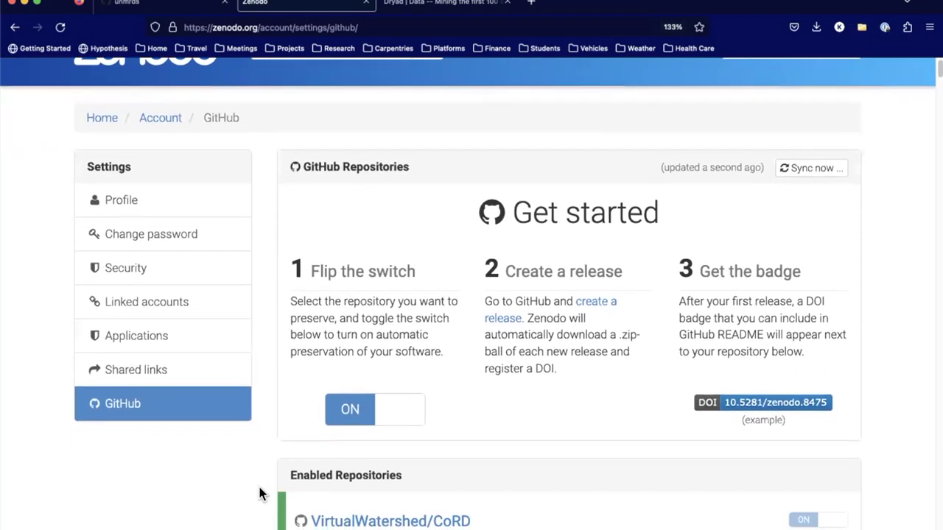
{"action": "scroll", "coordinate": [245, 479], "scroll_direction": "down", "scroll_amount": 3}
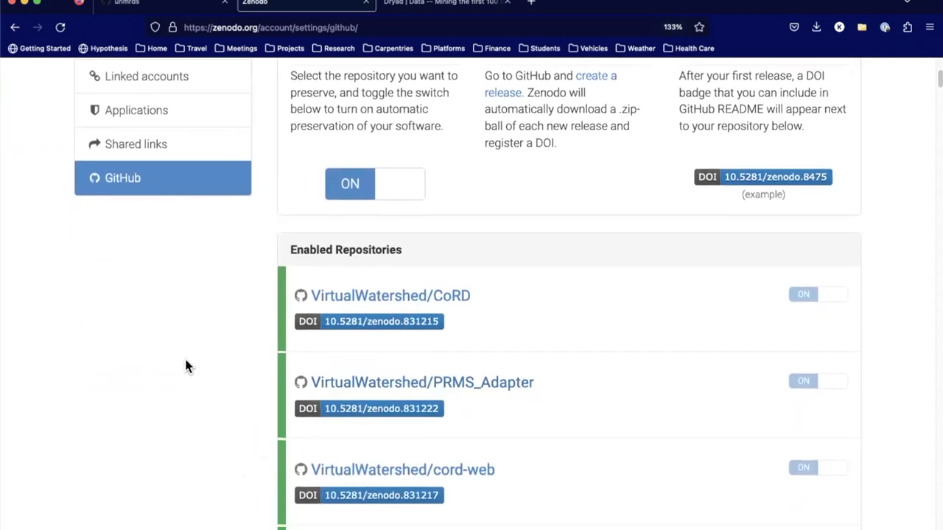
{"action": "scroll", "coordinate": [184, 359], "scroll_direction": "down", "scroll_amount": 3}
{"action": "scroll", "coordinate": [185, 366], "scroll_direction": "up", "scroll_amount": 1}
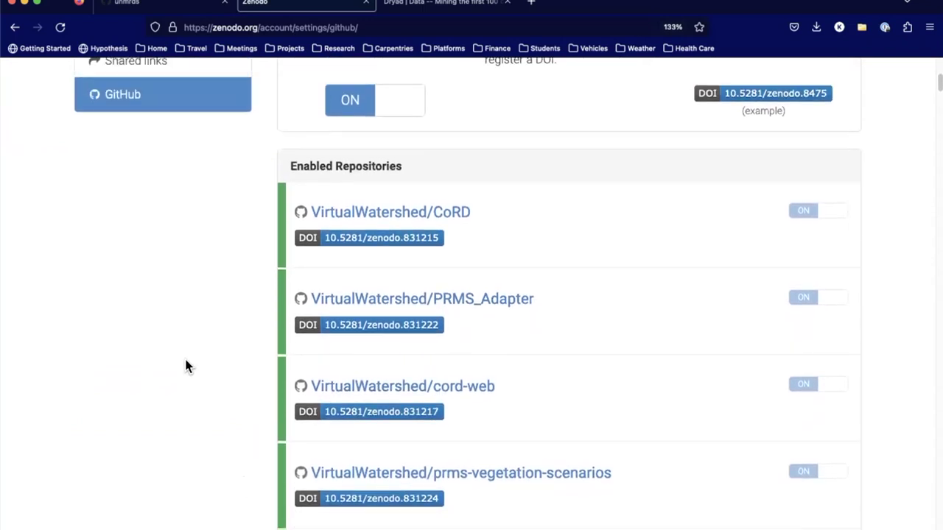
{"action": "scroll", "coordinate": [185, 366], "scroll_direction": "up", "scroll_amount": 2}
{"action": "scroll", "coordinate": [186, 366], "scroll_direction": "up", "scroll_amount": 8}
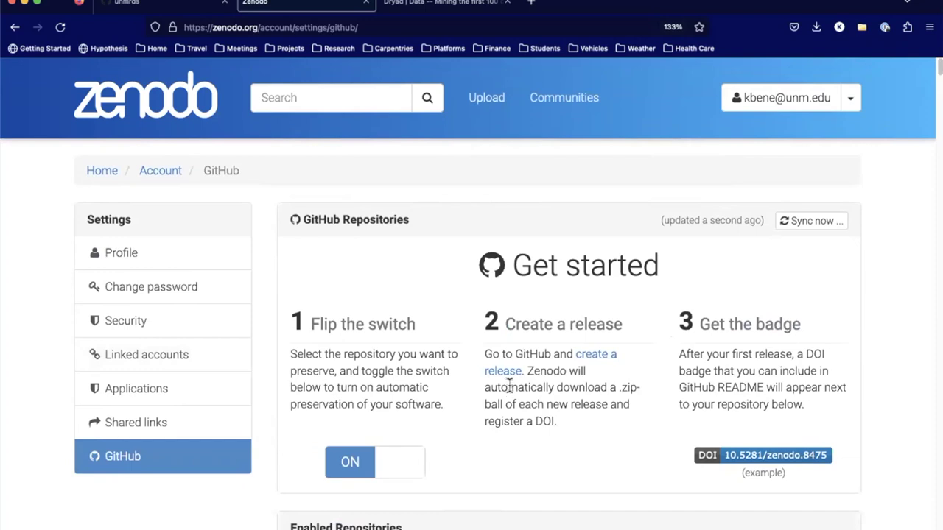
Step: Open the GitHub documentation on creating a release that is linked from the second Get started instruction
{"action": "scroll", "coordinate": [542, 475], "scroll_direction": "down", "scroll_amount": 5}
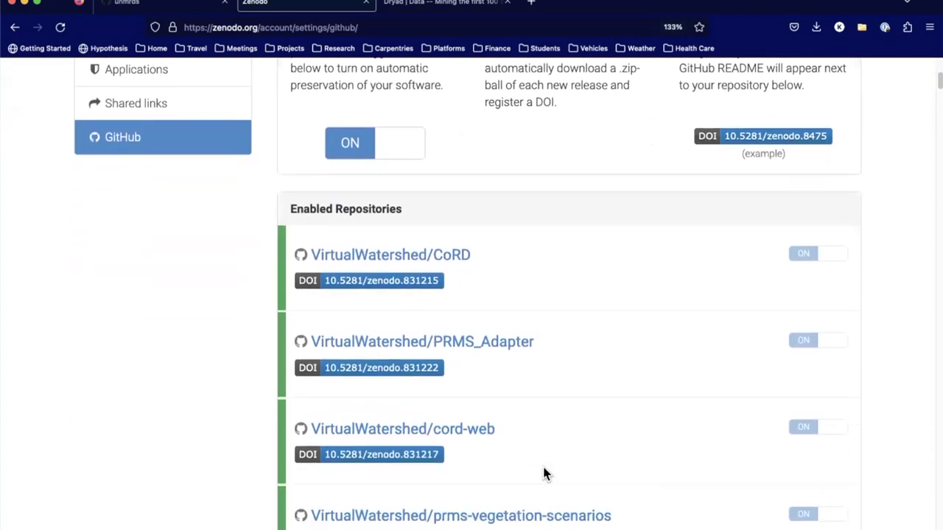
{"action": "scroll", "coordinate": [543, 473], "scroll_direction": "up", "scroll_amount": 5}
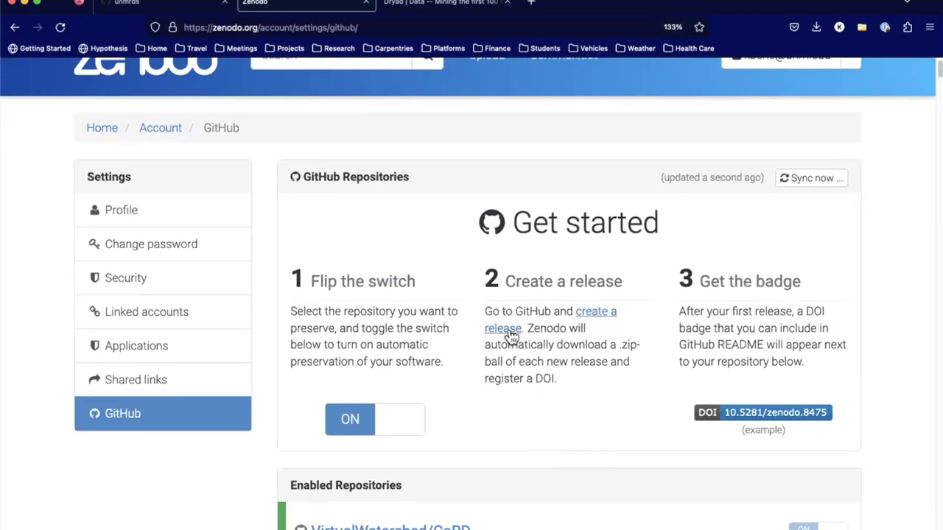
{"action": "left_click", "coordinate": [510, 335]}
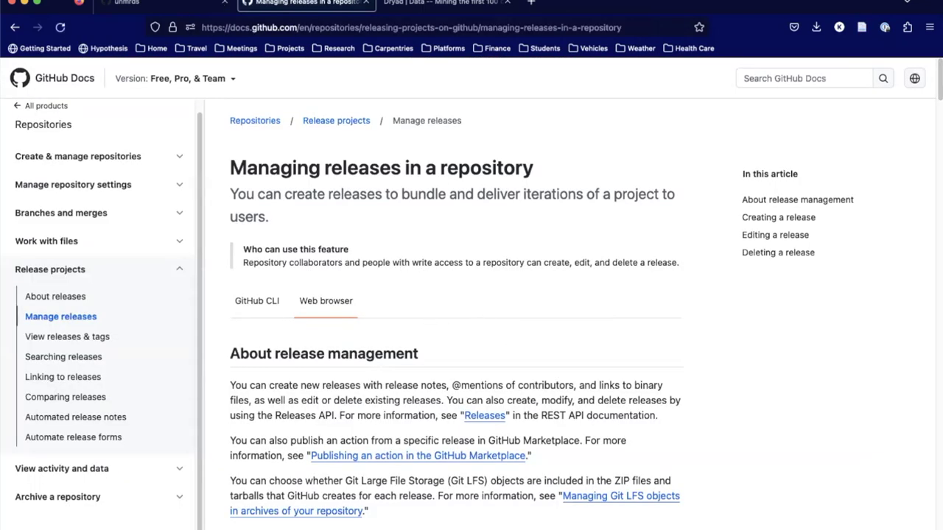
Step: Return to the Zenodo GitHub settings and locate unmrds/cc-R-RStudio among the enabled repositories
{"action": "left_click", "coordinate": [23, 31]}
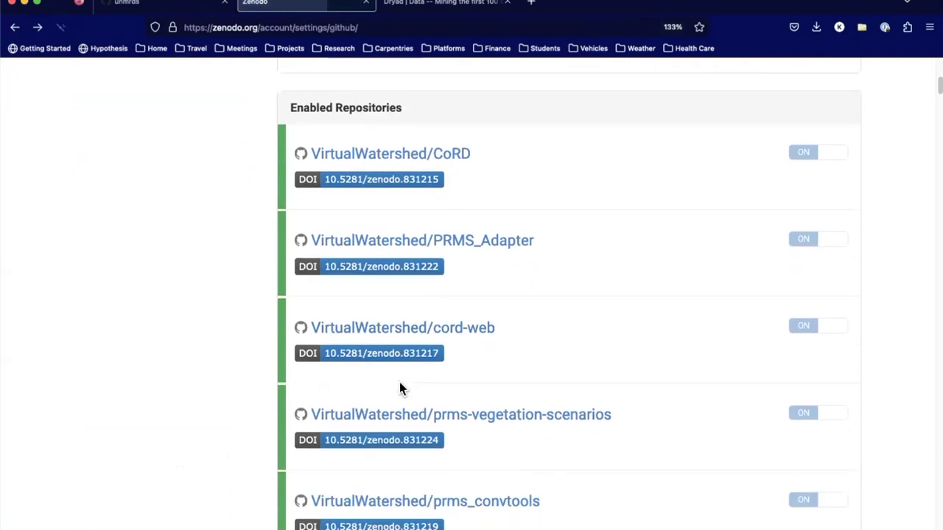
{"action": "scroll", "coordinate": [400, 389], "scroll_direction": "down", "scroll_amount": 15}
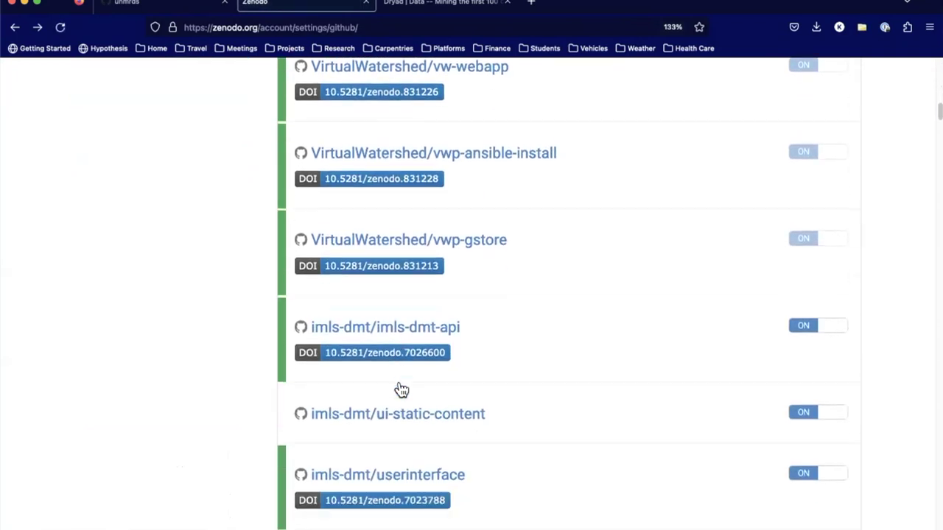
{"action": "scroll", "coordinate": [401, 390], "scroll_direction": "down", "scroll_amount": 8}
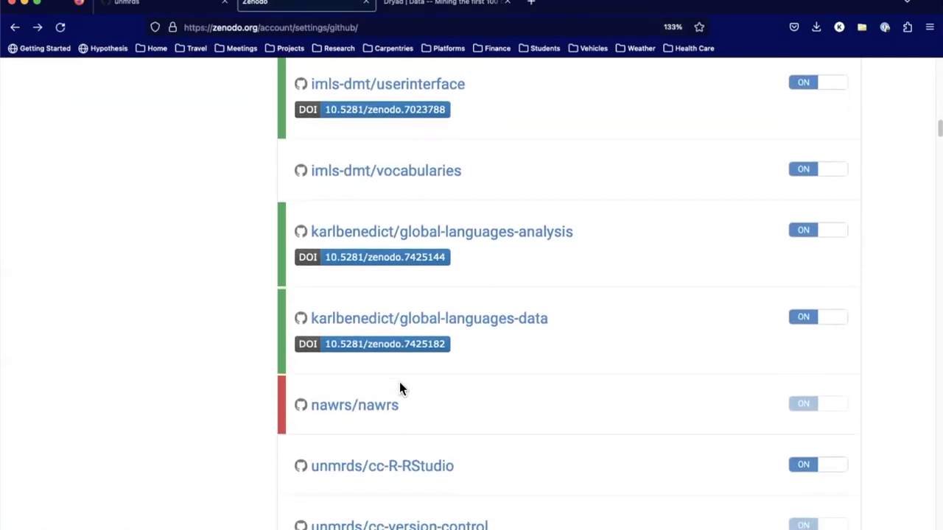
Step: Open the Zenodo page of the unmrds/cc-R-RStudio repository and go from it to the GitHub form for creating a release
{"action": "scroll", "coordinate": [400, 389], "scroll_direction": "down", "scroll_amount": 2}
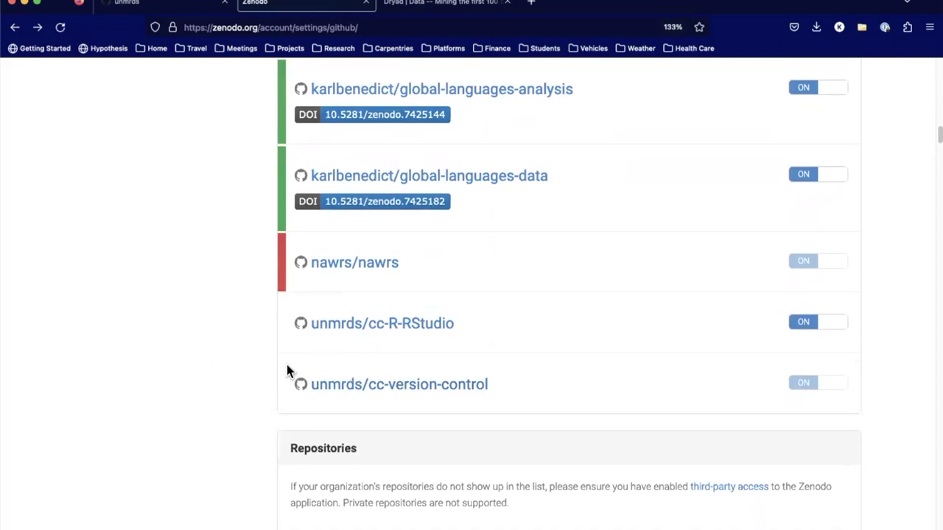
{"action": "left_click", "coordinate": [401, 331]}
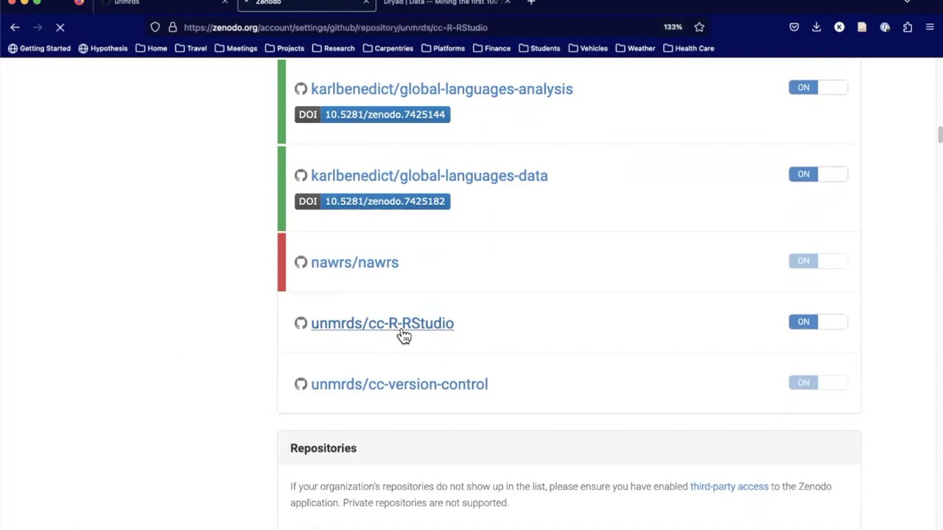
{"action": "scroll", "coordinate": [401, 335], "scroll_direction": "down", "scroll_amount": 3}
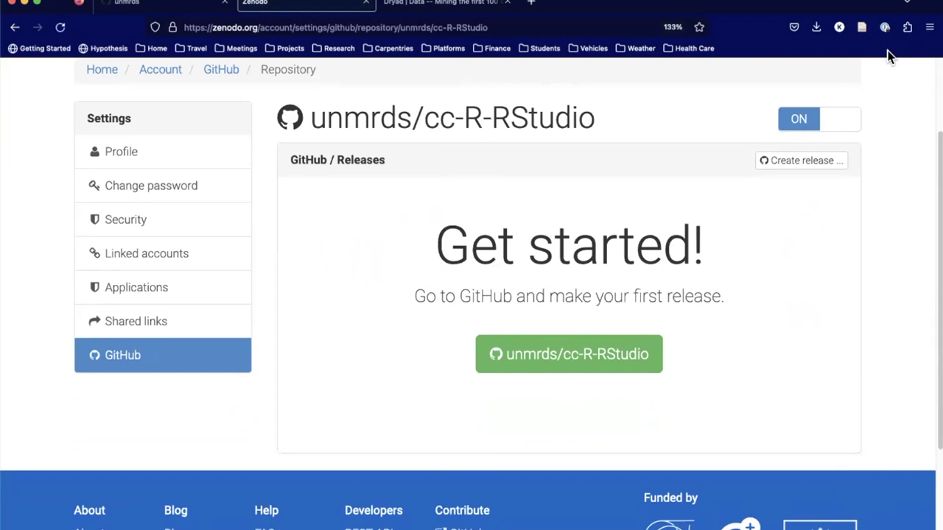
{"action": "left_click", "coordinate": [799, 162]}
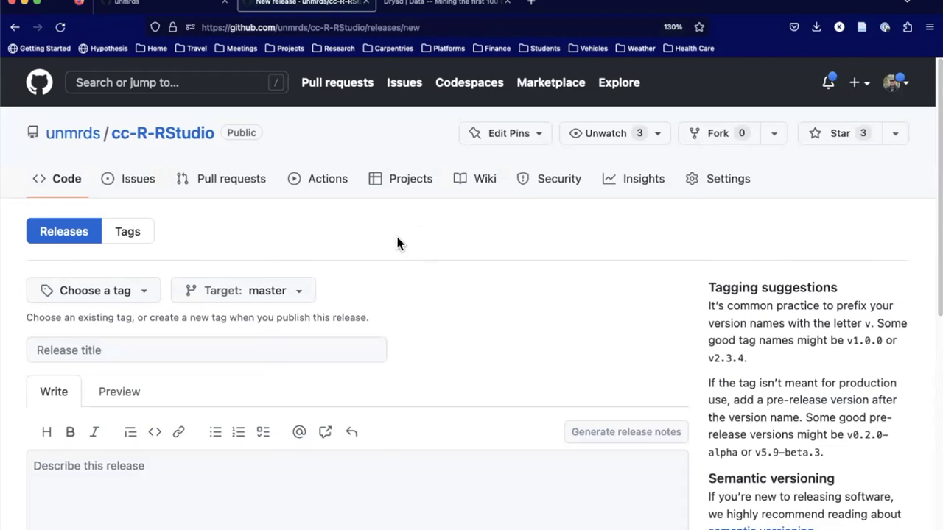
{"action": "scroll", "coordinate": [395, 245], "scroll_direction": "down", "scroll_amount": 1}
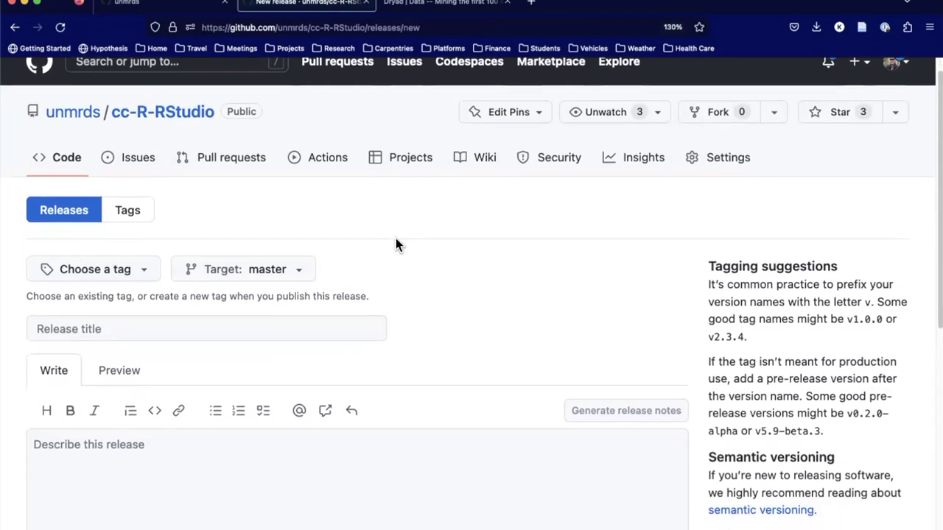
{"action": "scroll", "coordinate": [396, 245], "scroll_direction": "up", "scroll_amount": 1}
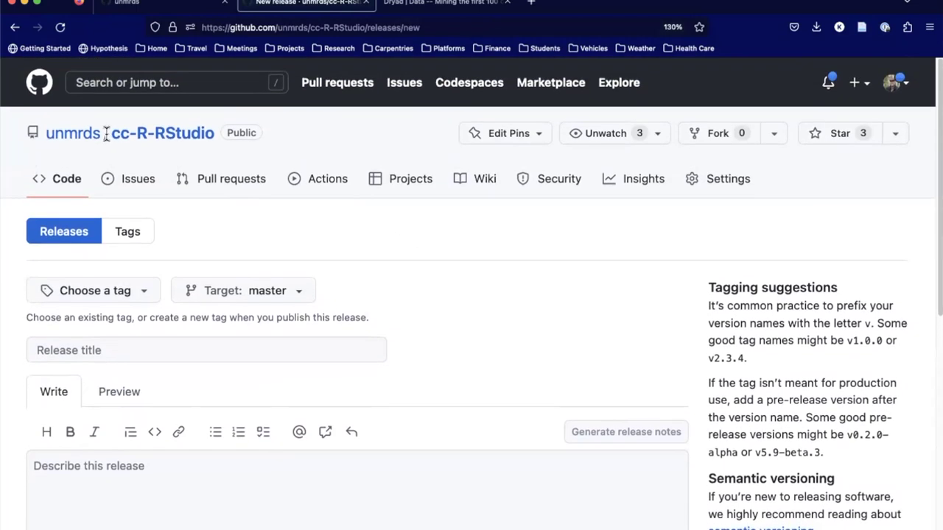
Step: Visit the cc-R-RStudio repository's main page and review its files, About details and Releases section
{"action": "left_click", "coordinate": [132, 141]}
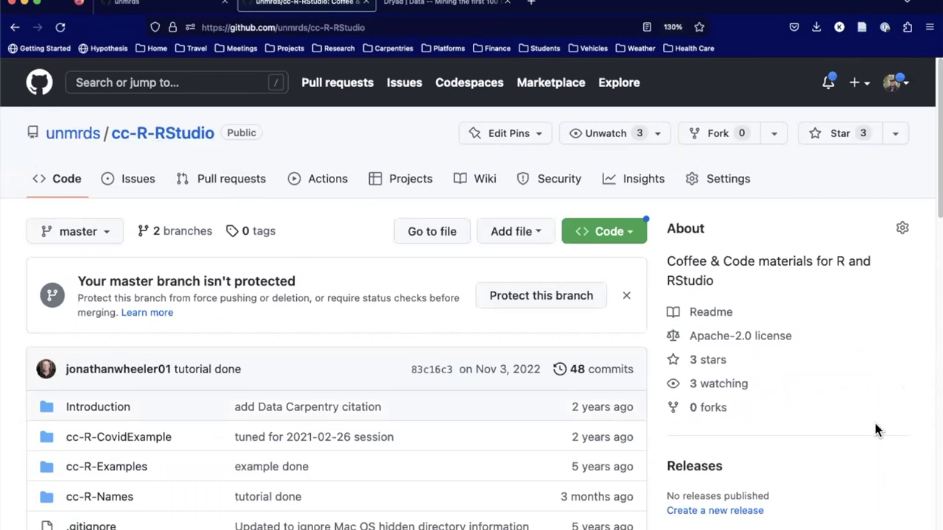
{"action": "scroll", "coordinate": [877, 431], "scroll_direction": "down", "scroll_amount": 4}
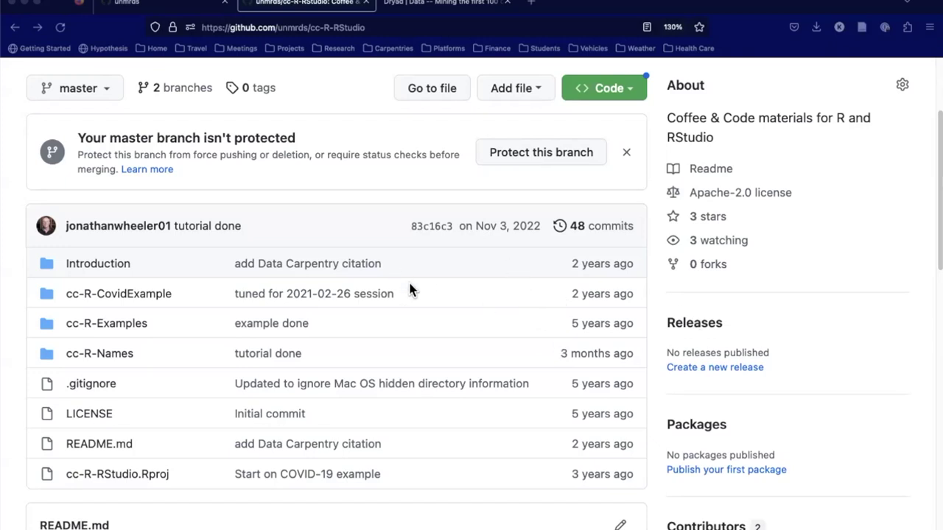
{"action": "scroll", "coordinate": [410, 290], "scroll_direction": "up", "scroll_amount": 3}
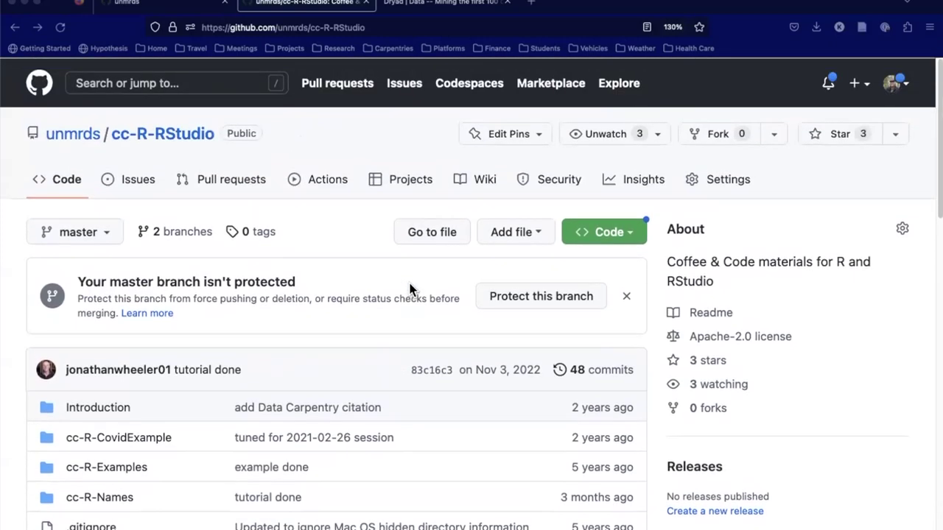
{"action": "scroll", "coordinate": [410, 289], "scroll_direction": "down", "scroll_amount": 1}
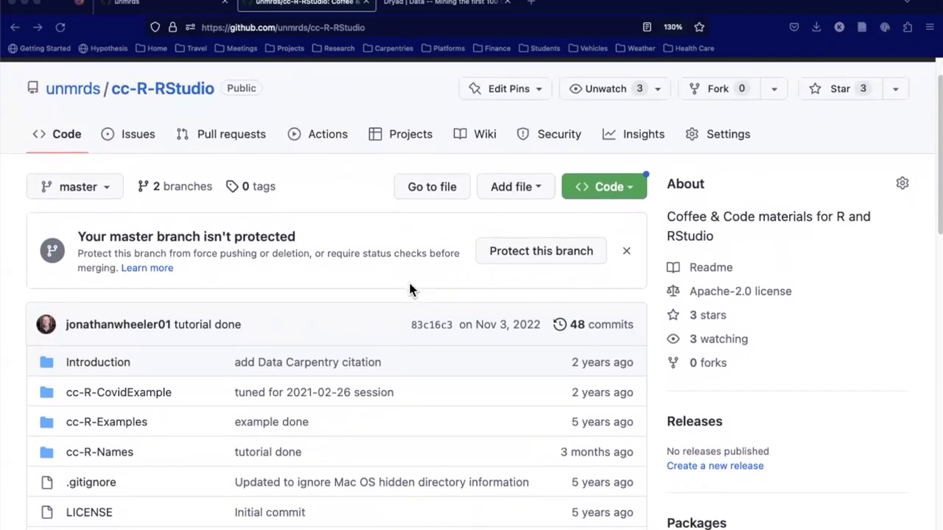
{"action": "scroll", "coordinate": [410, 289], "scroll_direction": "down", "scroll_amount": 1}
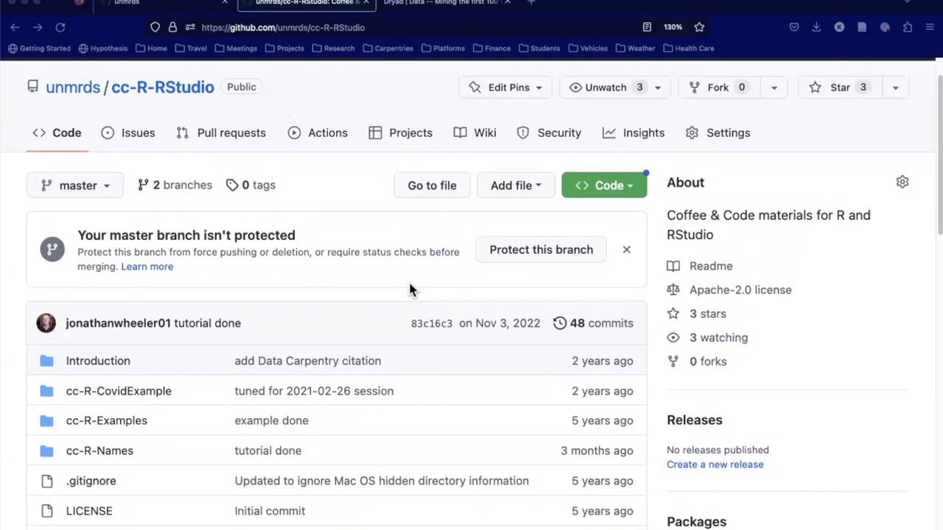
{"action": "scroll", "coordinate": [410, 289], "scroll_direction": "up", "scroll_amount": 1}
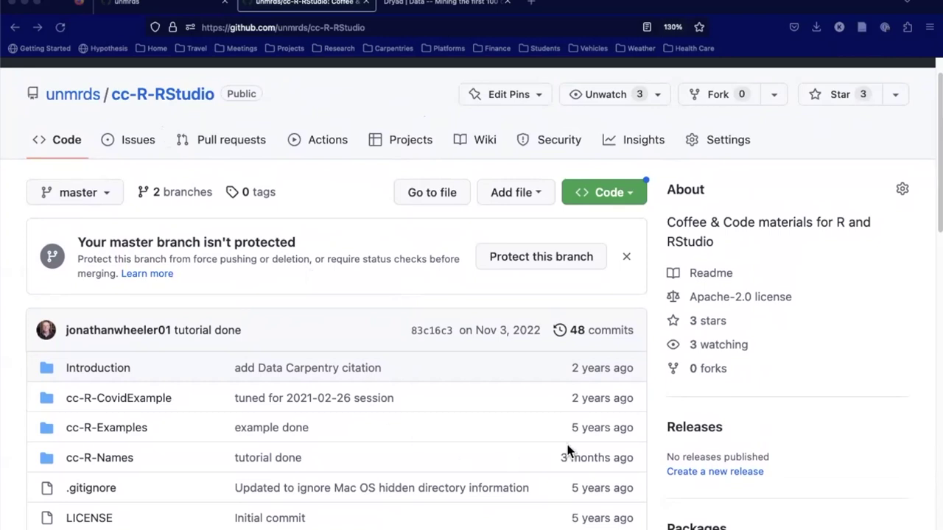
{"action": "scroll", "coordinate": [808, 476], "scroll_direction": "down", "scroll_amount": 2}
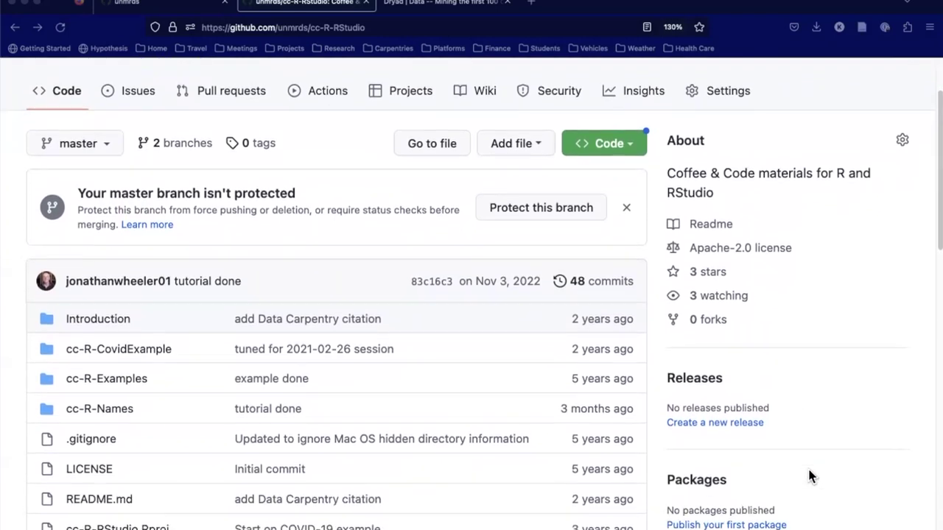
{"action": "scroll", "coordinate": [808, 475], "scroll_direction": "up", "scroll_amount": 2}
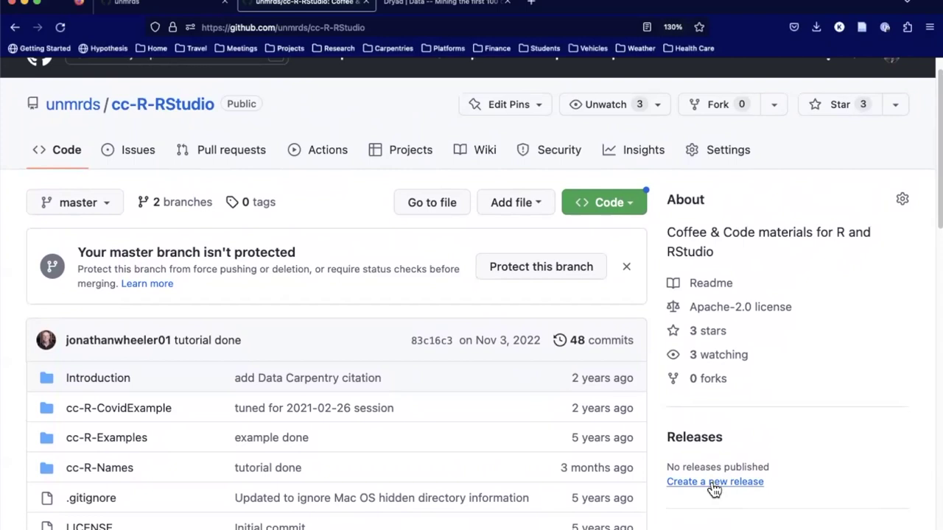
Step: Start a new release from the repository's Releases section and look over the fields and options of the release form
{"action": "left_click", "coordinate": [714, 483]}
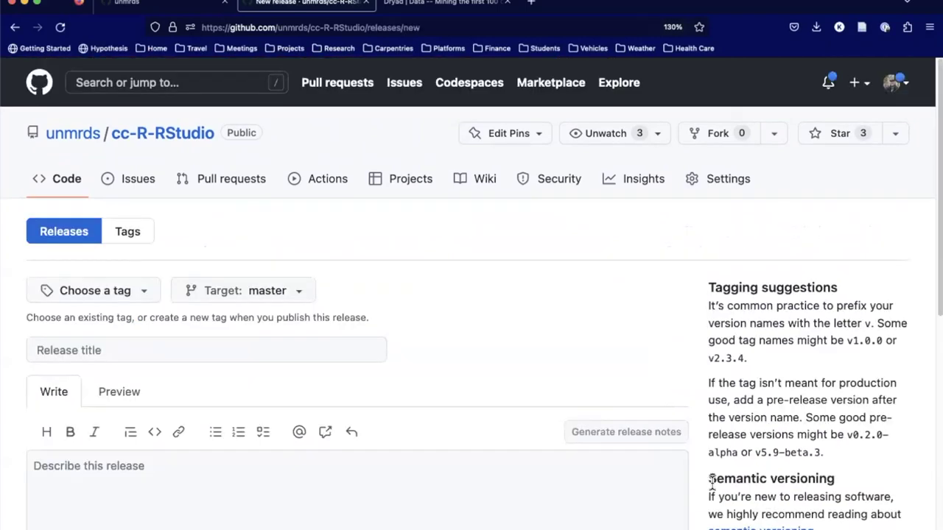
{"action": "scroll", "coordinate": [349, 357], "scroll_direction": "down", "scroll_amount": 5}
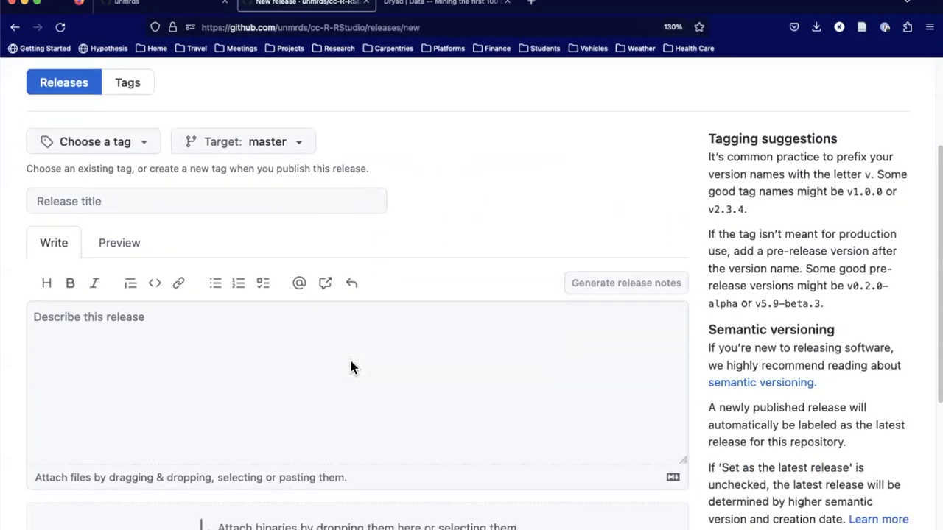
{"action": "scroll", "coordinate": [349, 366], "scroll_direction": "down", "scroll_amount": 4}
{"action": "scroll", "coordinate": [349, 366], "scroll_direction": "up", "scroll_amount": 7}
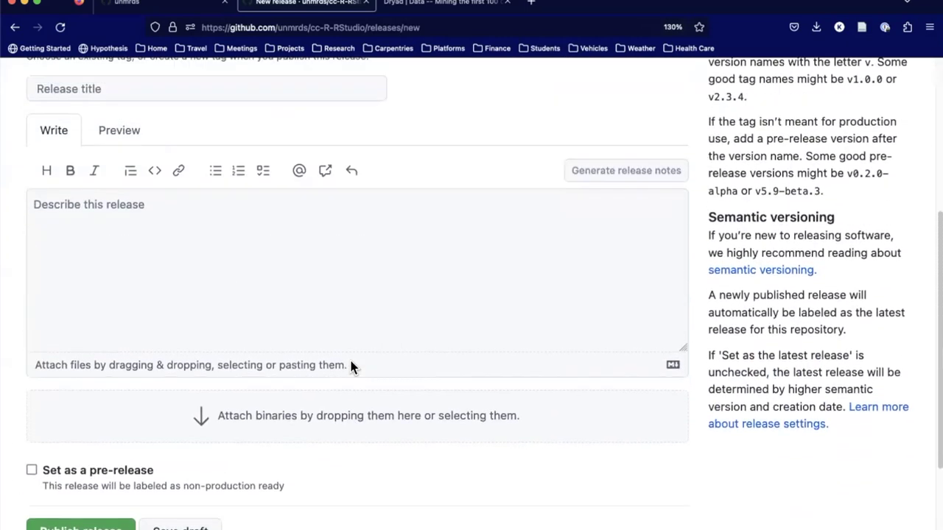
{"action": "scroll", "coordinate": [351, 366], "scroll_direction": "up", "scroll_amount": 2}
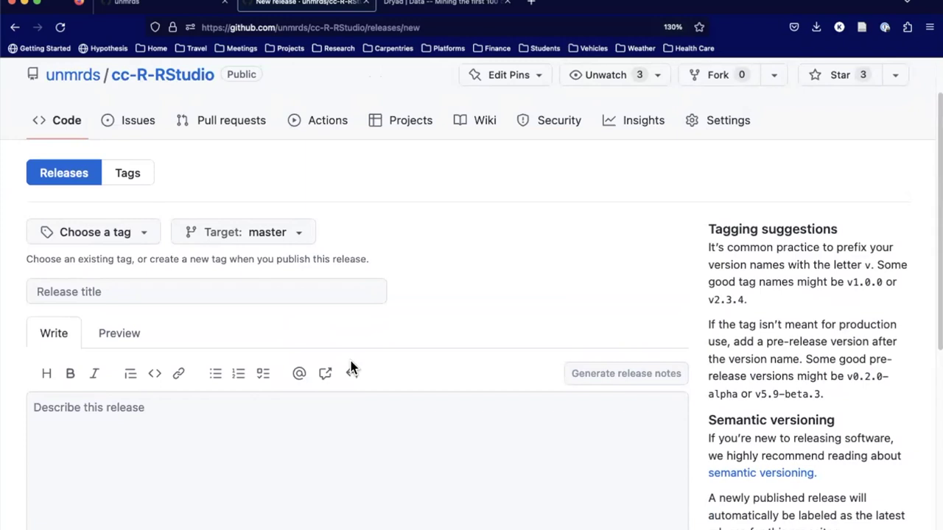
{"action": "scroll", "coordinate": [350, 366], "scroll_direction": "down", "scroll_amount": 2}
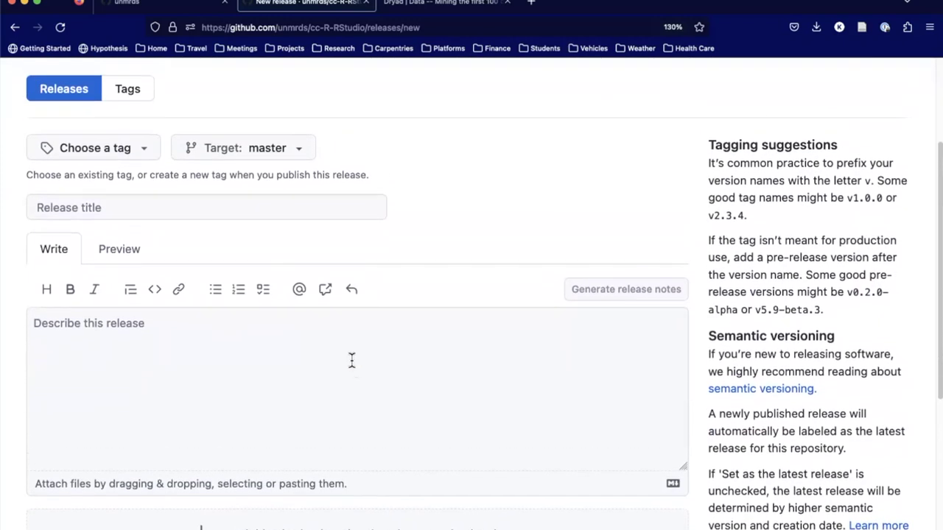
{"action": "scroll", "coordinate": [351, 359], "scroll_direction": "up", "scroll_amount": 2}
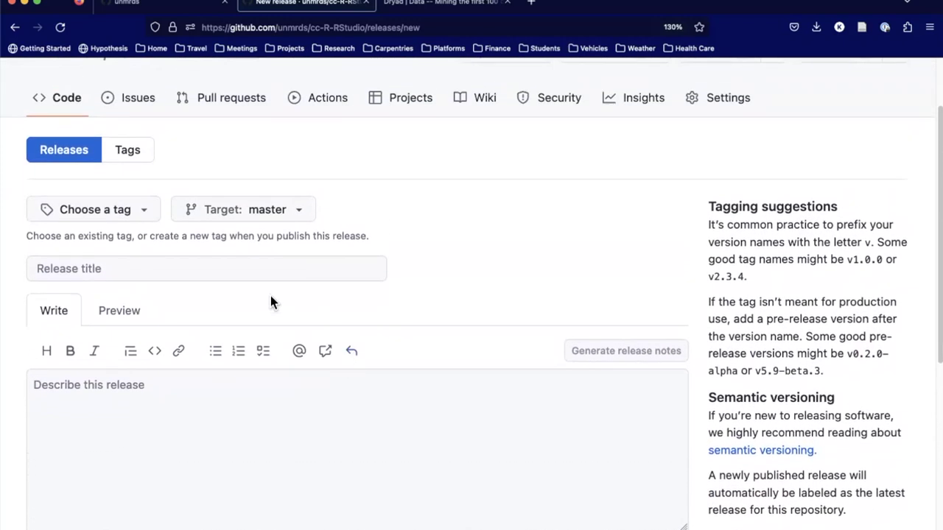
Step: Assign the release a new tag v1.0.0 that is created on publishing
{"action": "left_click", "coordinate": [147, 214]}
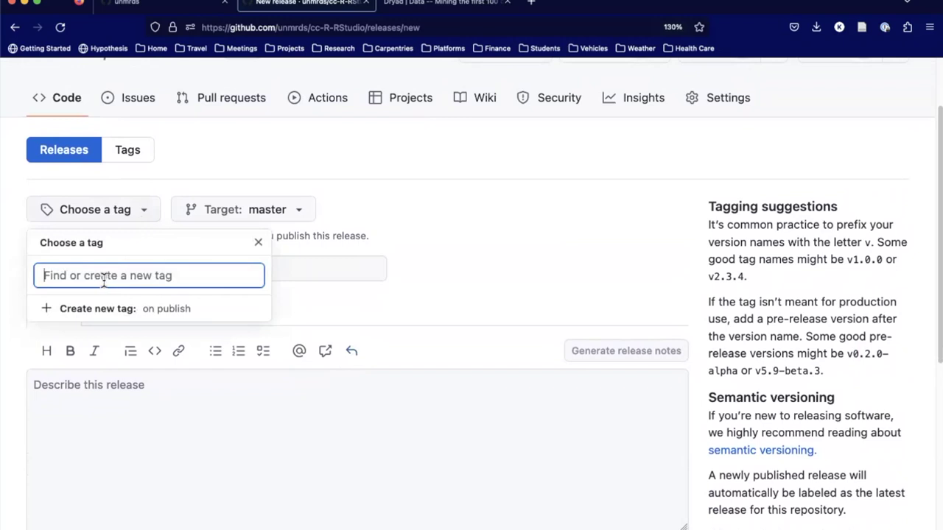
{"action": "type", "text": "v"}
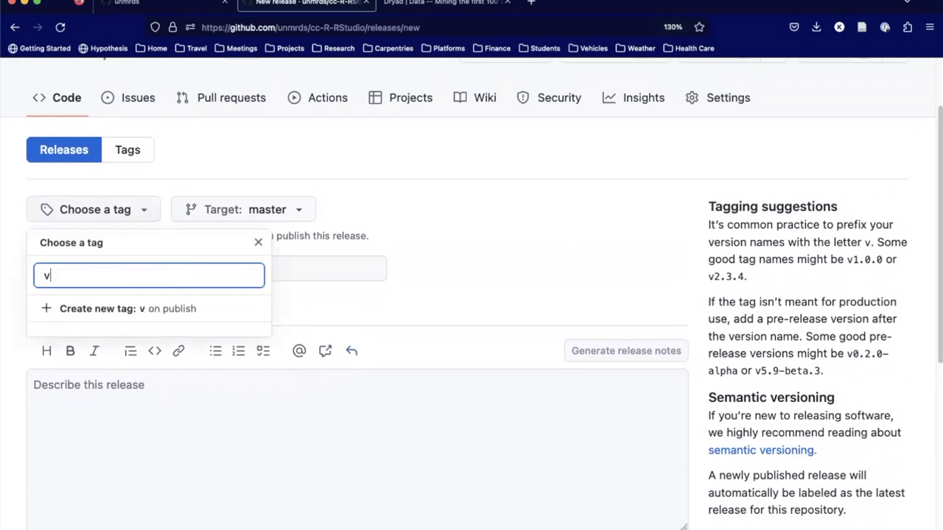
{"action": "type", "text": "1.0"}
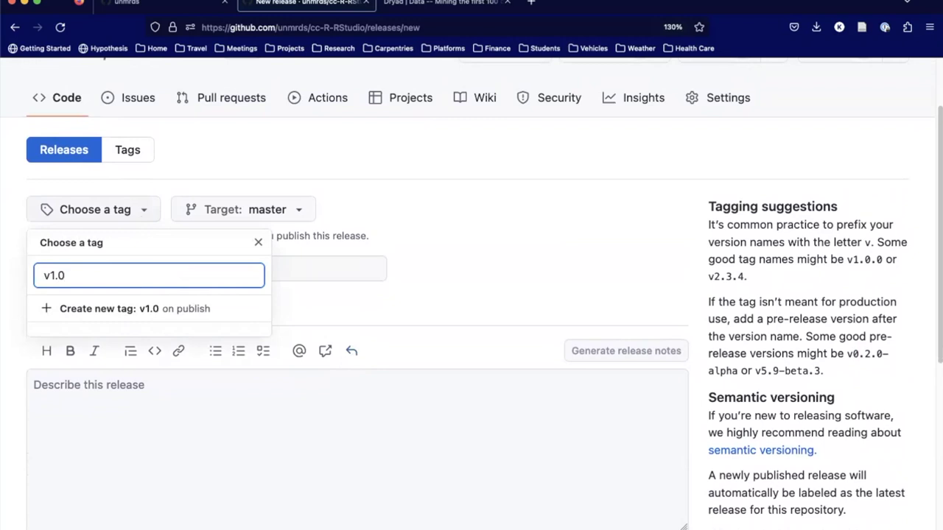
{"action": "type", "text": ".0"}
{"action": "left_click", "coordinate": [97, 326]}
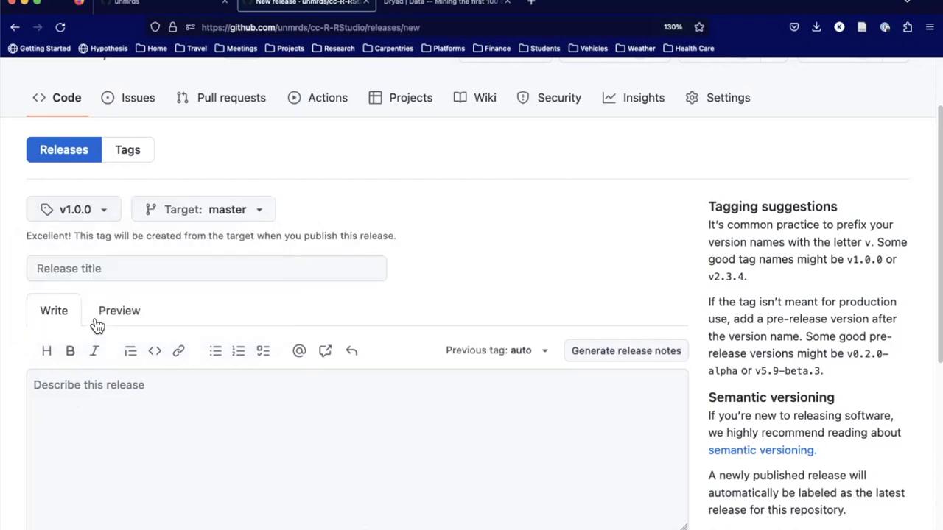
Step: Check which branches are available as the release target, keeping master selected
{"action": "left_click", "coordinate": [263, 220]}
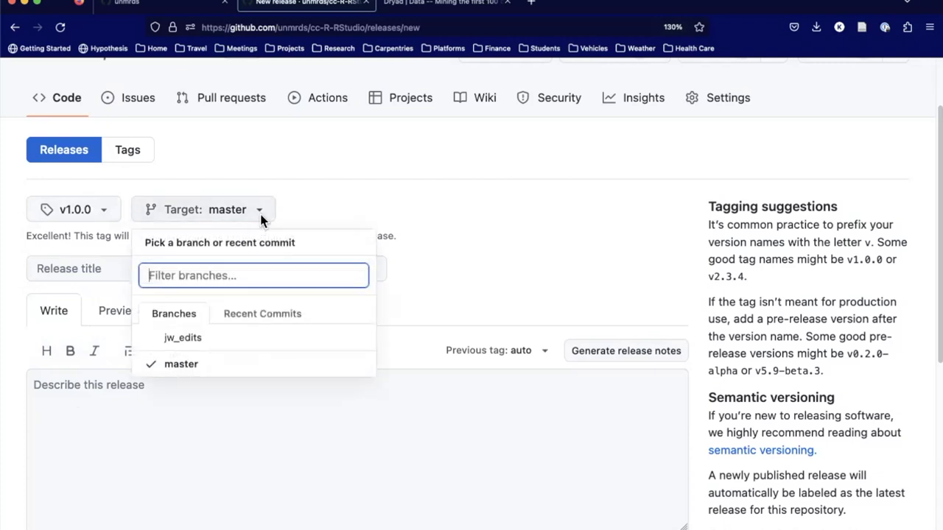
{"action": "left_click", "coordinate": [262, 219]}
{"action": "left_click", "coordinate": [261, 220]}
{"action": "left_click", "coordinate": [262, 219]}
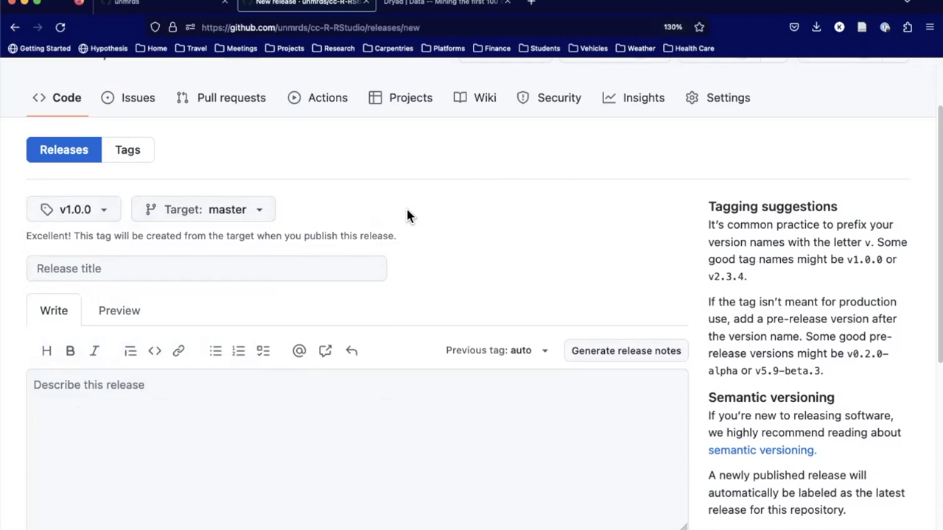
Step: Title the release "University of New Mexico Research Data Services Coffee and Code R and Rstudio Introduction"
{"action": "left_click", "coordinate": [149, 274]}
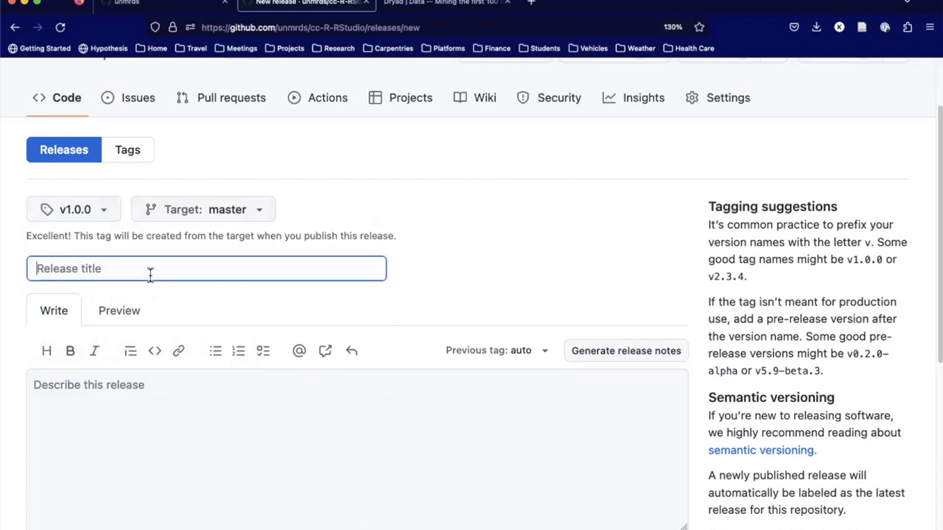
{"action": "type", "text": "U"}
{"action": "key", "text": "BackSpace"}
{"action": "type", "text": "University "}
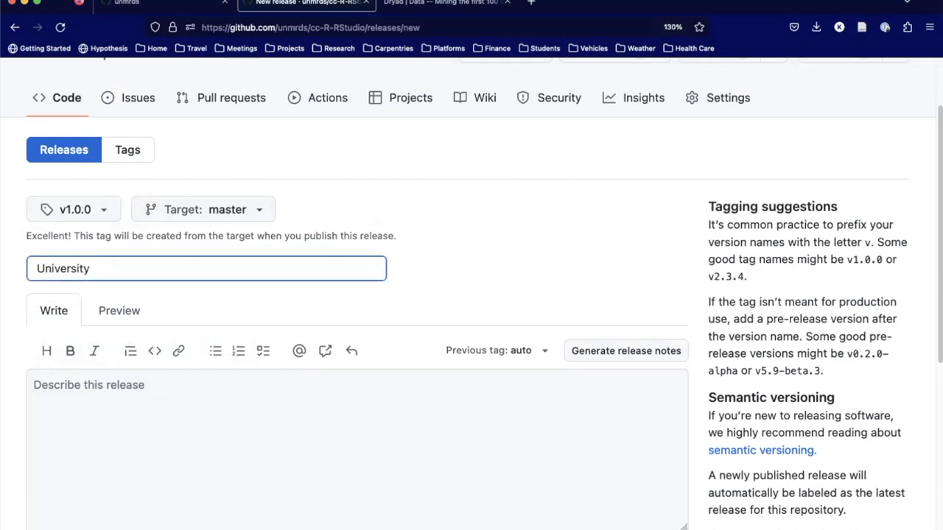
{"action": "type", "text": "of New Mexico"}
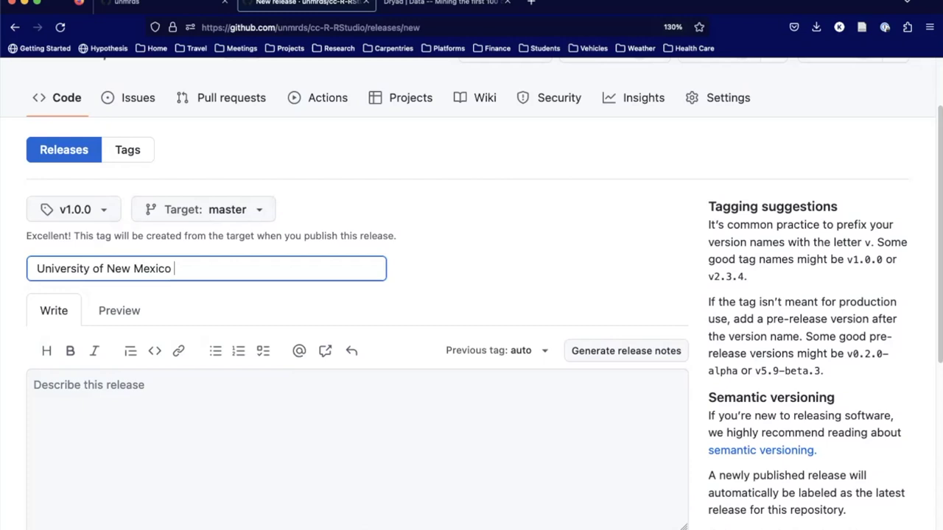
{"action": "type", "text": " Research Data "}
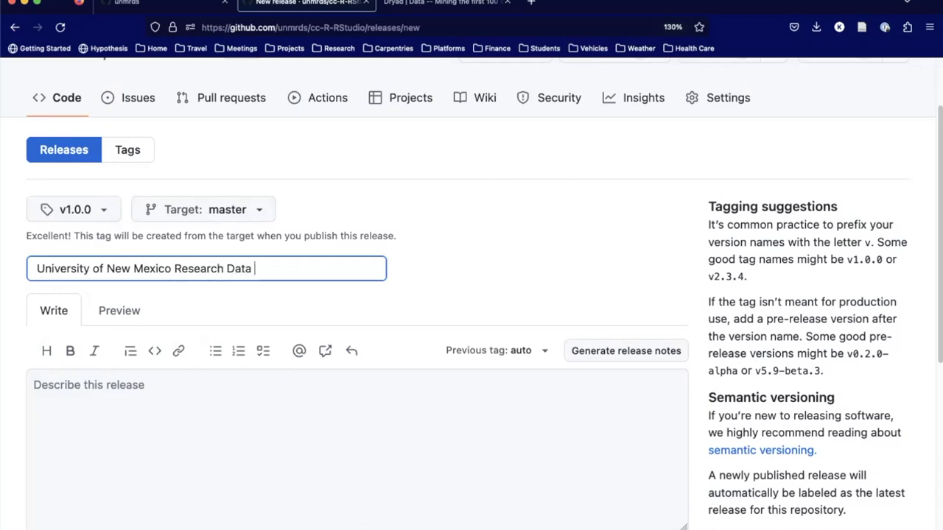
{"action": "type", "text": "Services Coffe"}
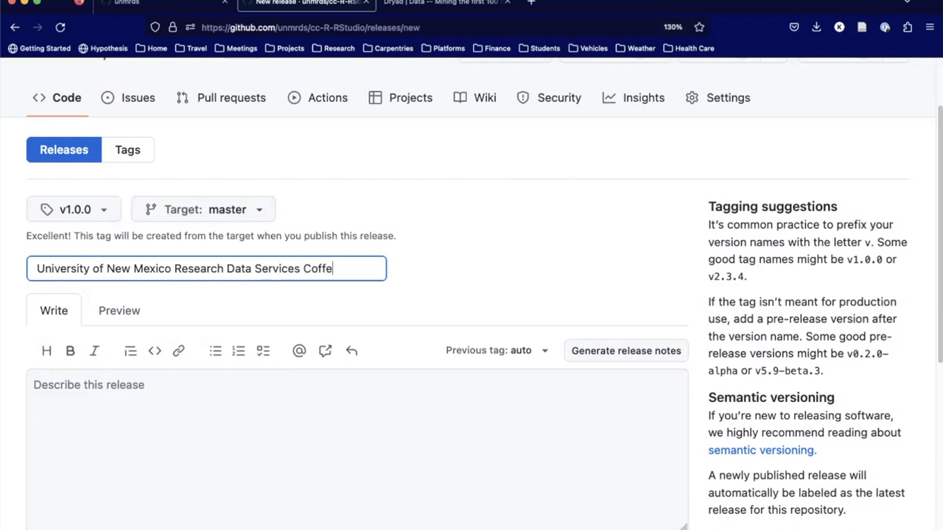
{"action": "type", "text": "e and Code R a"}
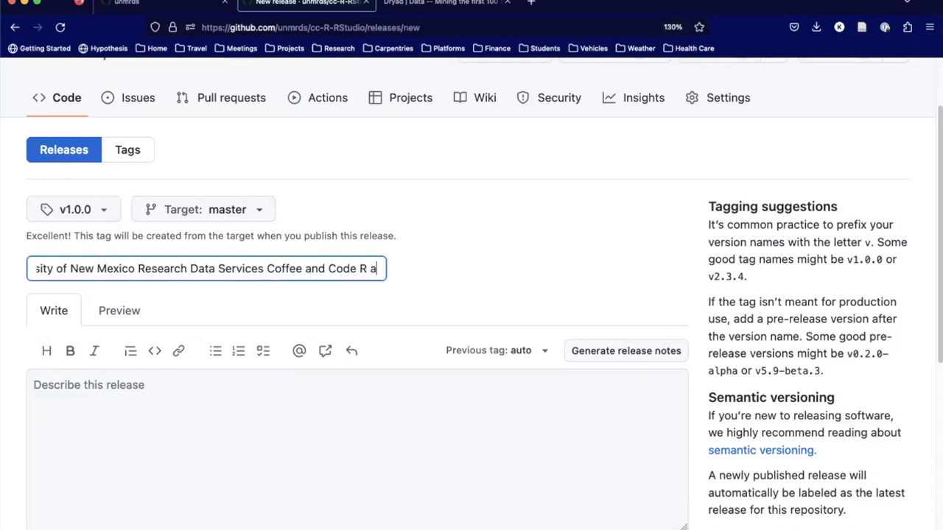
{"action": "type", "text": "nd Rstu"}
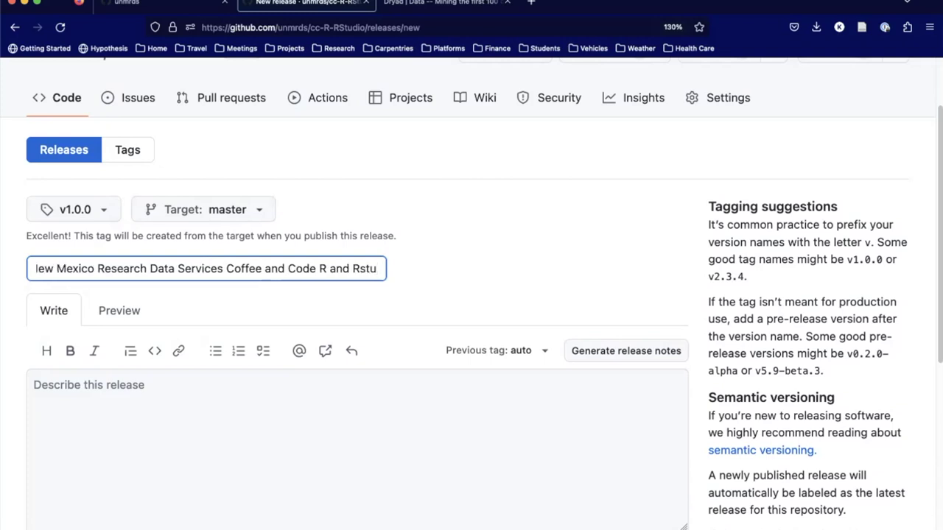
{"action": "type", "text": "dio"}
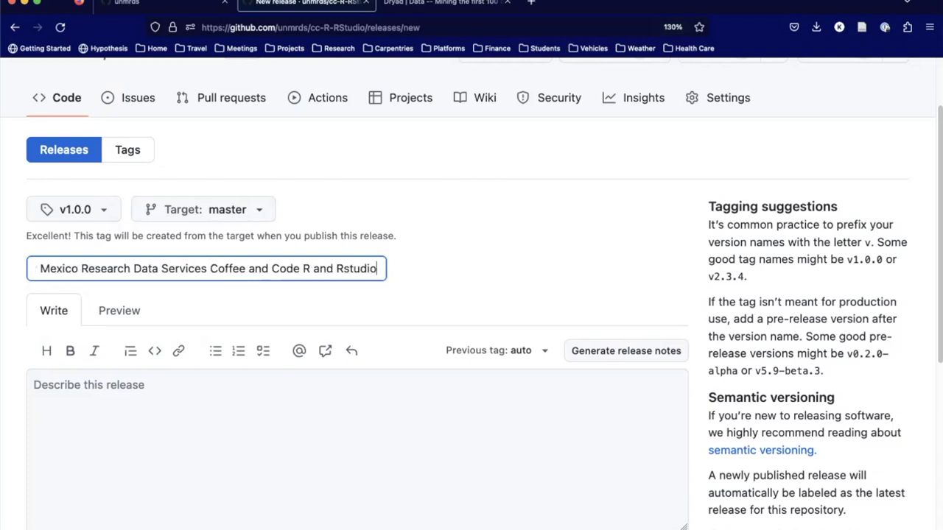
{"action": "type", "text": " Introduc"}
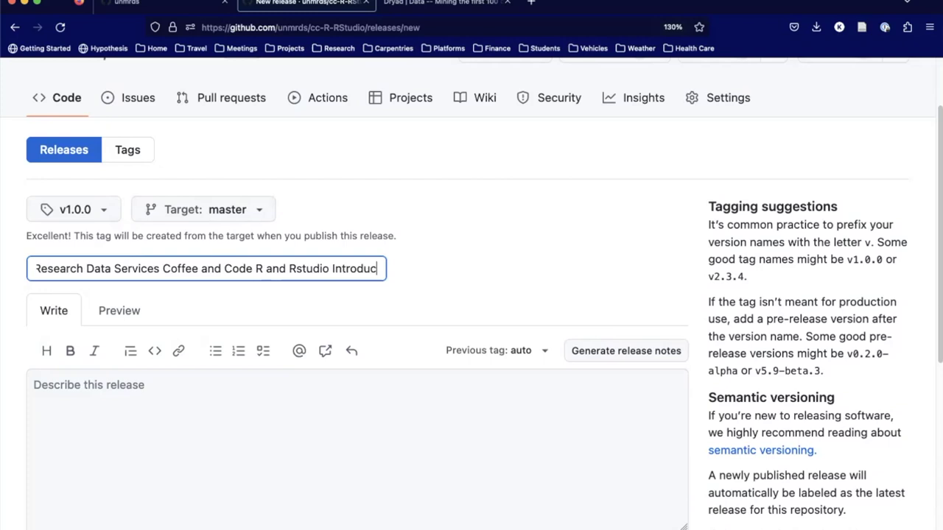
{"action": "type", "text": "tion"}
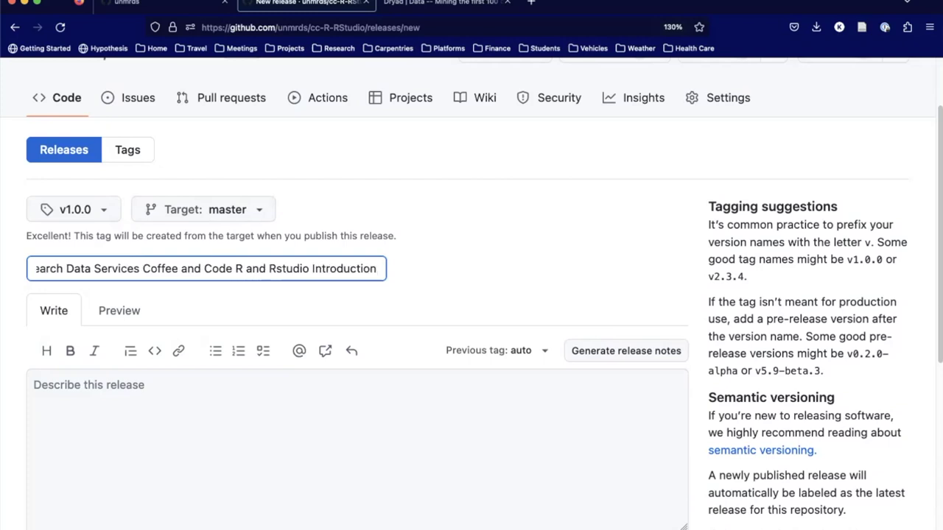
Step: Describe the release as "Introductory coding concepts and hands on tutorials using multiple datatsets."
{"action": "scroll", "coordinate": [64, 397], "scroll_direction": "down", "scroll_amount": 3}
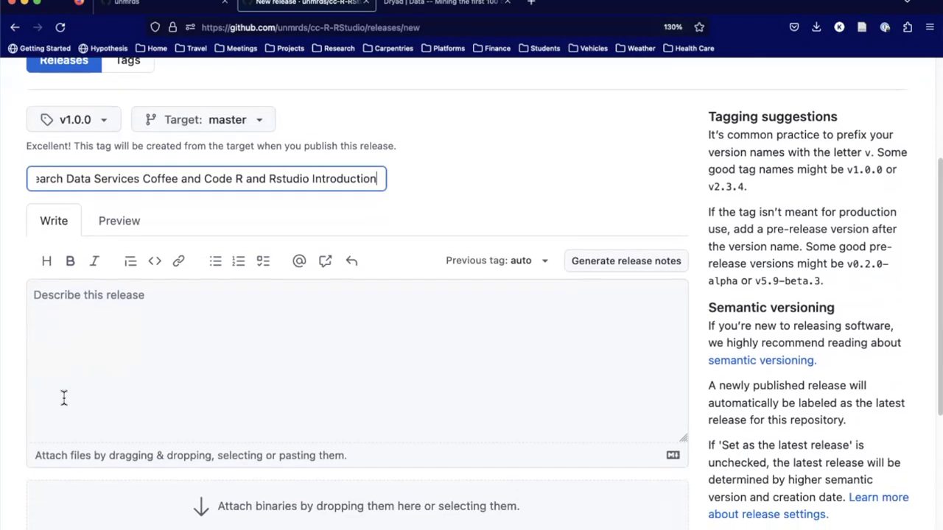
{"action": "left_click", "coordinate": [106, 302]}
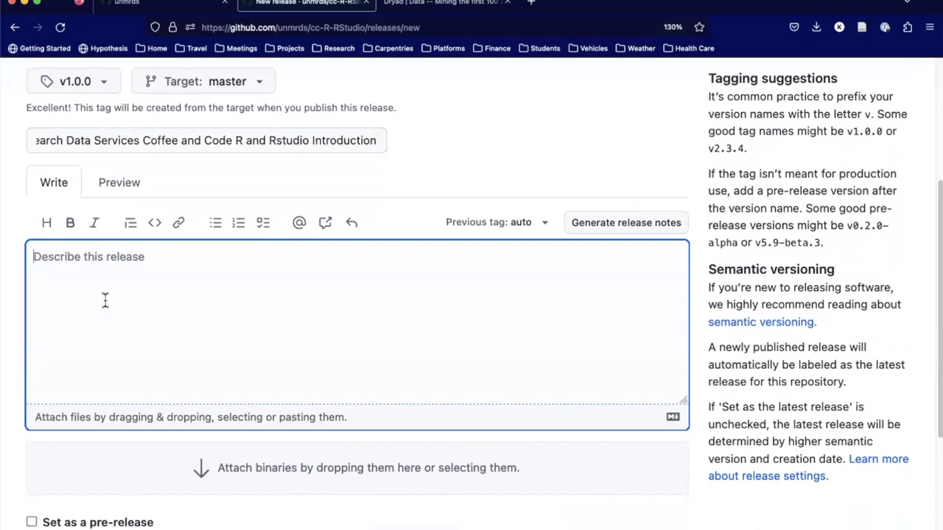
{"action": "type", "text": "Conet"}
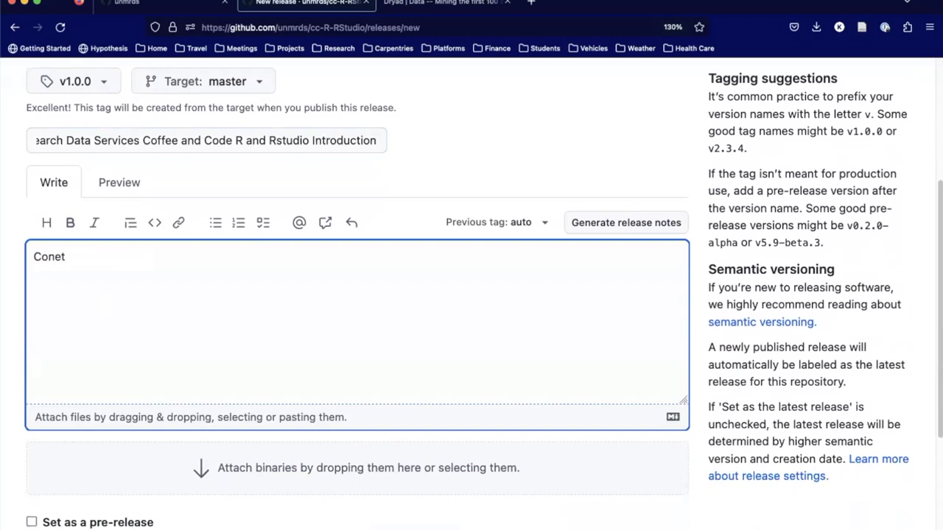
{"action": "key", "text": "BackSpace"}
{"action": "key", "text": "BackSpace"}
{"action": "key", "text": "BackSpace"}
{"action": "key", "text": "BackSpace"}
{"action": "key", "text": "BackSpace"}
{"action": "type", "text": "Introductory "}
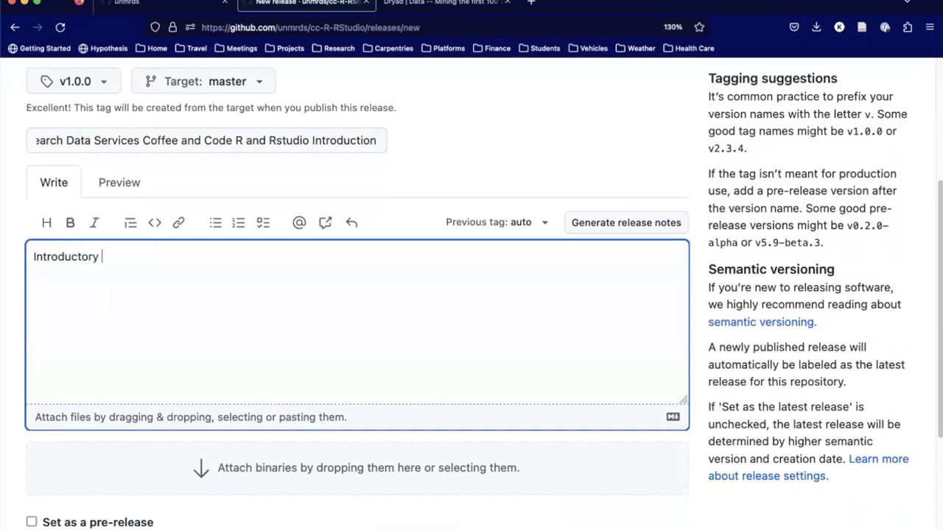
{"action": "type", "text": "coding concept"}
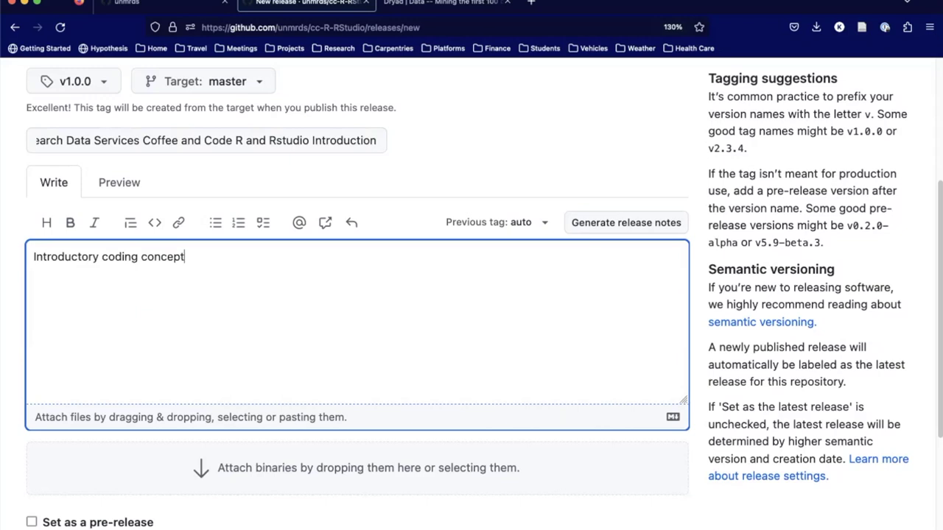
{"action": "type", "text": "s and hands on tutorial"}
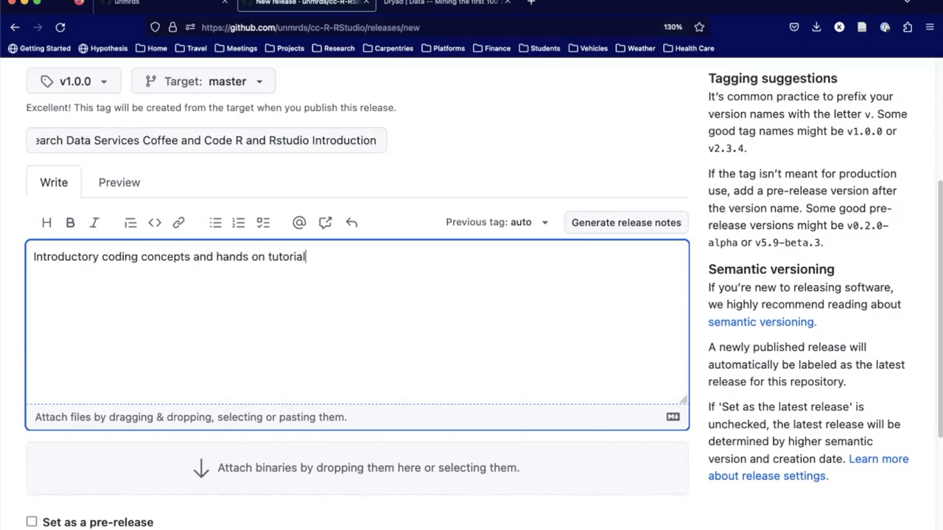
{"action": "type", "text": "s in"}
{"action": "key", "text": "BackSpace"}
{"action": "key", "text": "BackSpace"}
{"action": "type", "text": "using different"}
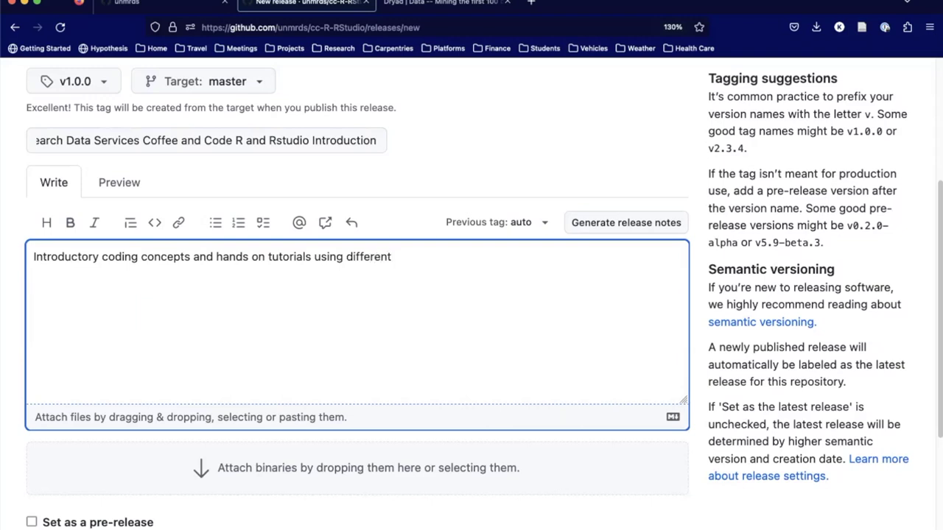
{"action": "key", "text": "BackSpace"}
{"action": "key", "text": "BackSpace"}
{"action": "key", "text": "BackSpace"}
{"action": "key", "text": "BackSpace"}
{"action": "key", "text": "BackSpace"}
{"action": "key", "text": "BackSpace"}
{"action": "key", "text": "BackSpace"}
{"action": "key", "text": "BackSpace"}
{"action": "key", "text": "BackSpace"}
{"action": "type", "text": "multiple datatsets"}
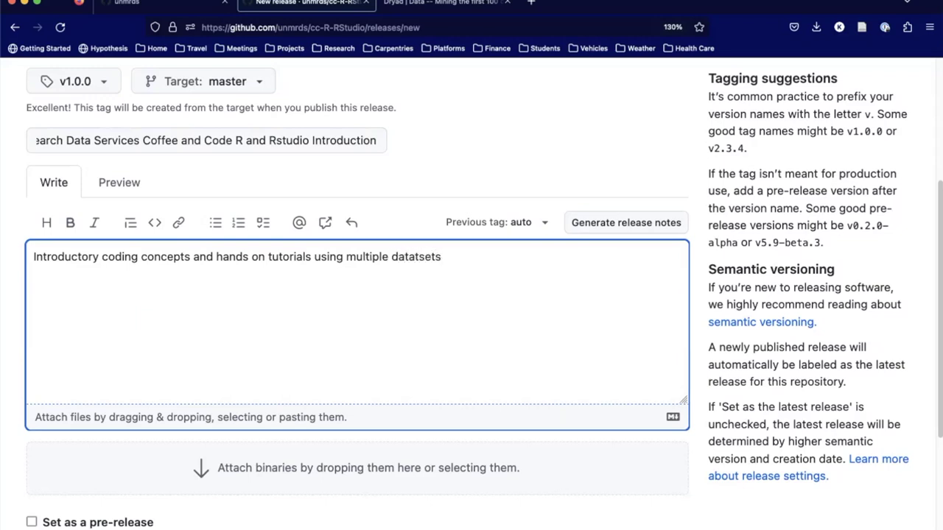
{"action": "type", "text": "."}
Step: Replace the space in "hands on" with a hyphen in the release description
{"action": "left_click", "coordinate": [251, 256]}
{"action": "key", "text": "BackSpace"}
{"action": "type", "text": "-"}
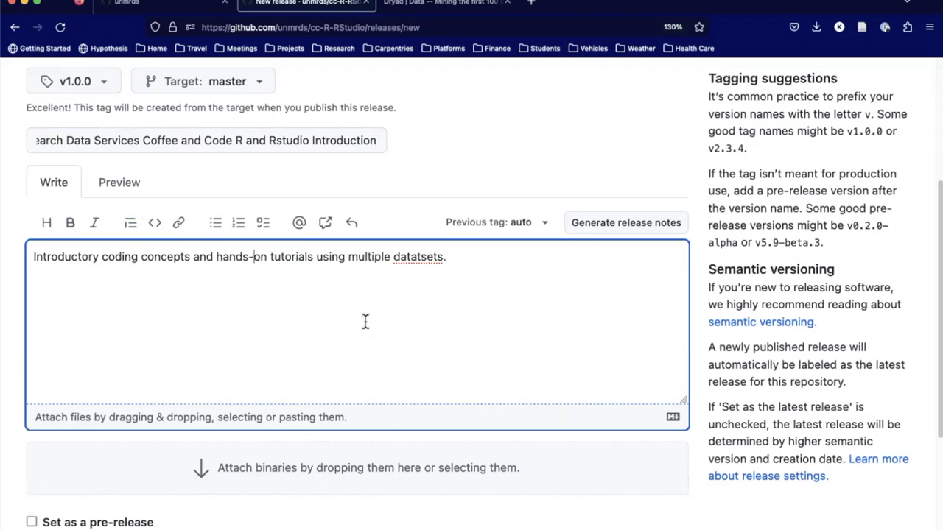
Step: Review the completed release form, including the tag, target, title, description, binary attachments and pre-release option
{"action": "scroll", "coordinate": [363, 322], "scroll_direction": "down", "scroll_amount": 1}
{"action": "scroll", "coordinate": [364, 335], "scroll_direction": "down", "scroll_amount": 1}
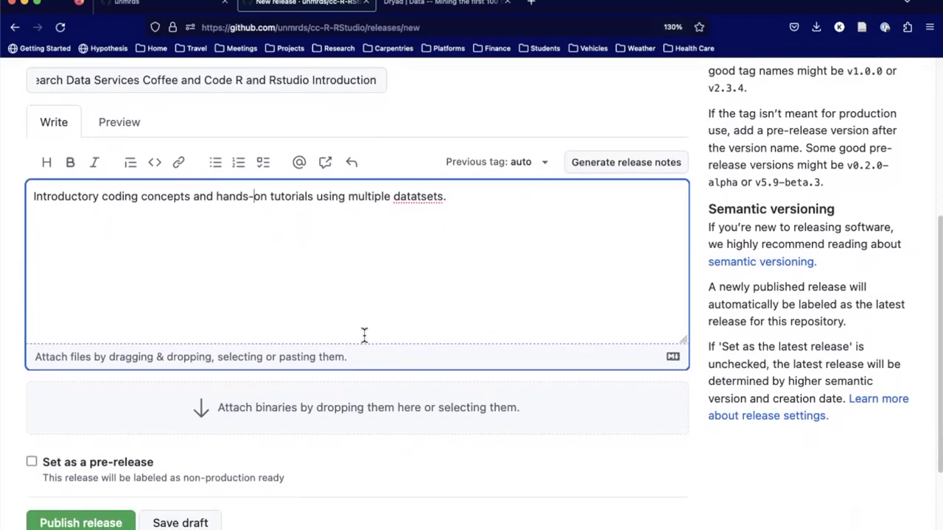
{"action": "scroll", "coordinate": [364, 335], "scroll_direction": "up", "scroll_amount": 1}
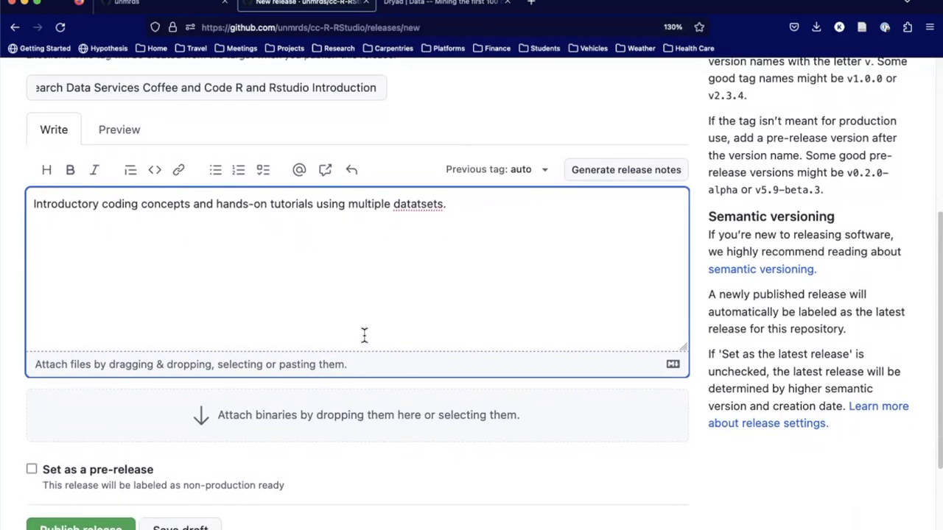
{"action": "scroll", "coordinate": [364, 335], "scroll_direction": "up", "scroll_amount": 5}
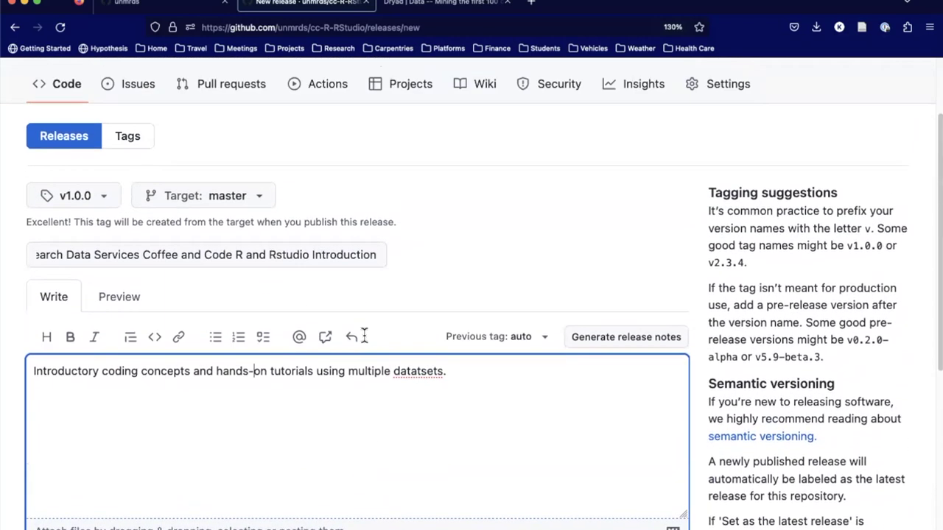
{"action": "scroll", "coordinate": [364, 335], "scroll_direction": "down", "scroll_amount": 5}
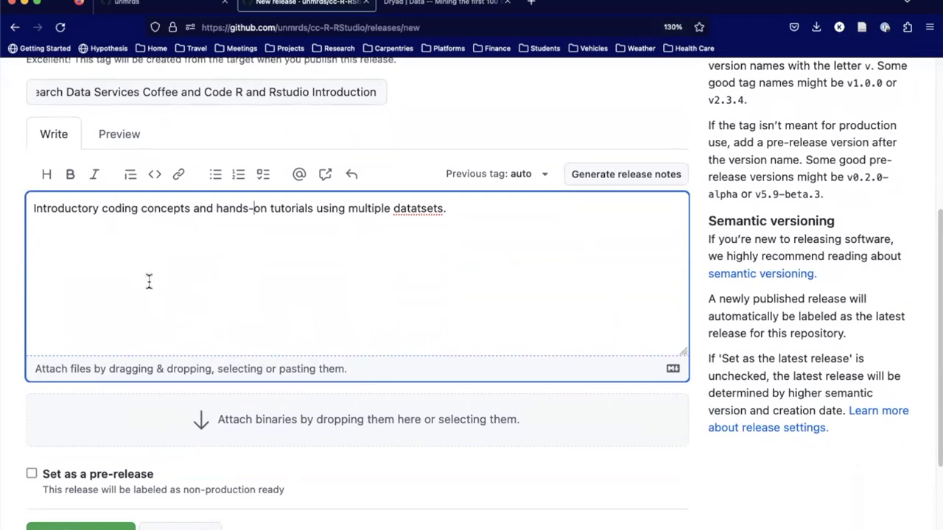
{"action": "scroll", "coordinate": [149, 279], "scroll_direction": "up", "scroll_amount": 5}
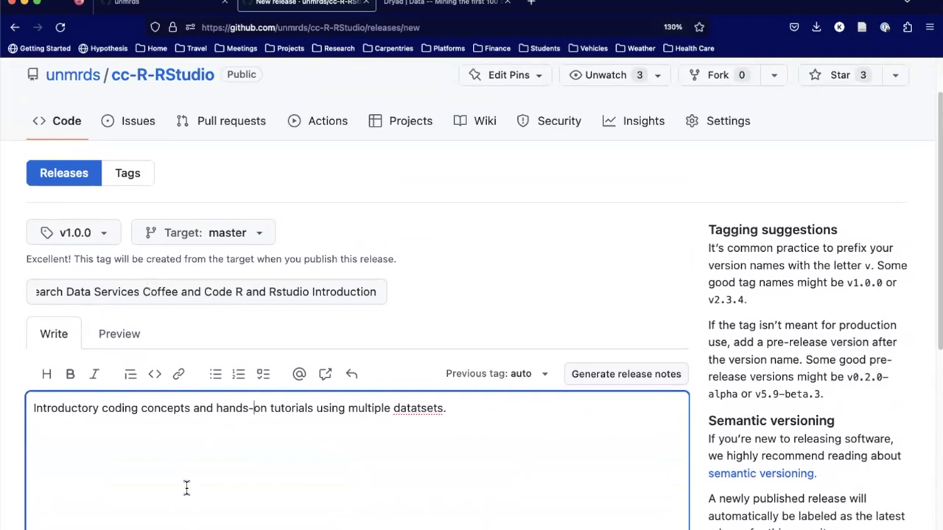
{"action": "scroll", "coordinate": [186, 488], "scroll_direction": "down", "scroll_amount": 7}
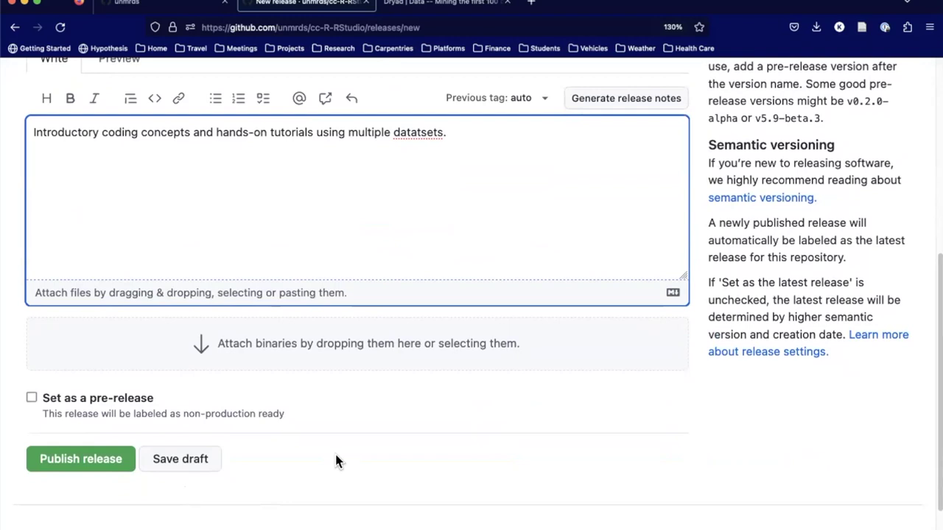
{"action": "scroll", "coordinate": [336, 460], "scroll_direction": "up", "scroll_amount": 5}
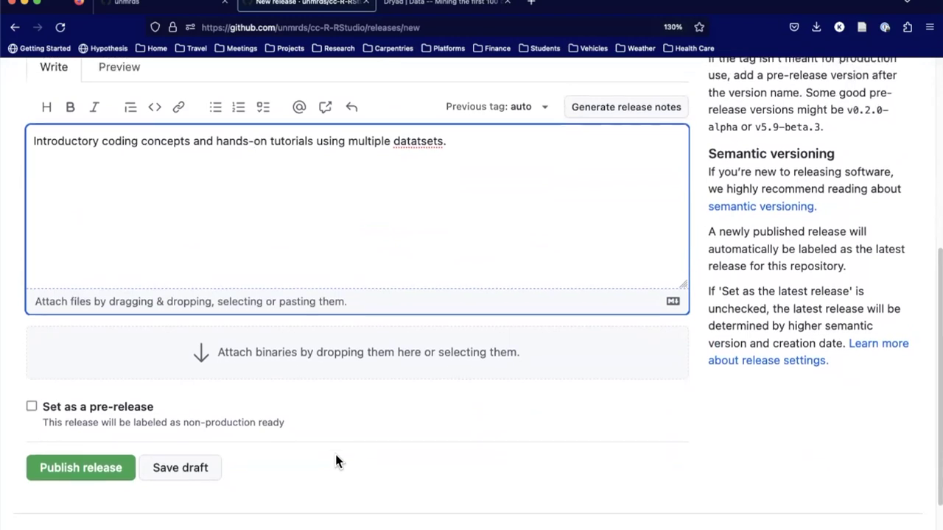
{"action": "scroll", "coordinate": [335, 455], "scroll_direction": "up", "scroll_amount": 2}
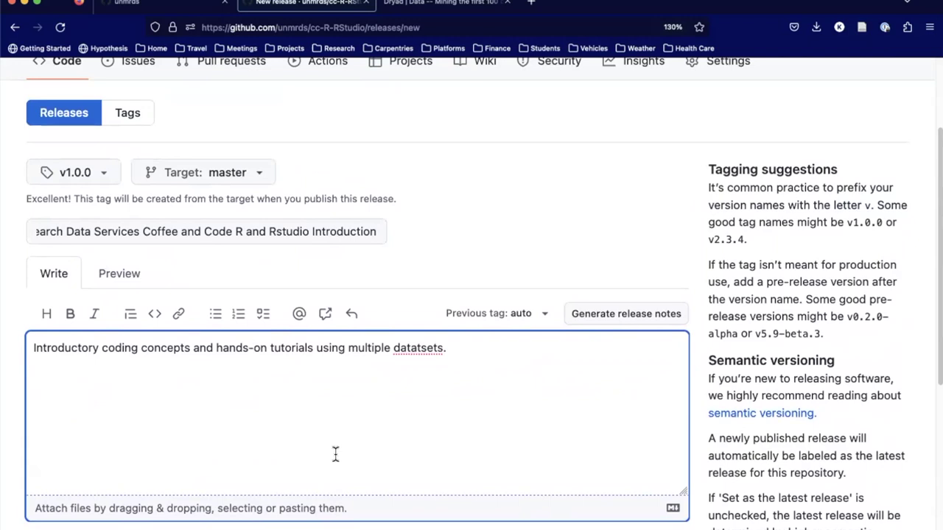
{"action": "scroll", "coordinate": [335, 454], "scroll_direction": "down", "scroll_amount": 1}
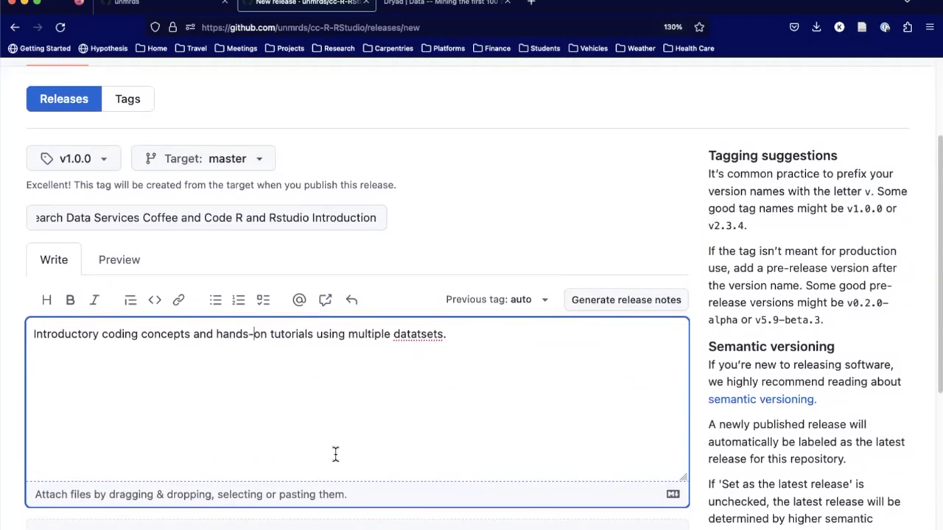
{"action": "scroll", "coordinate": [335, 454], "scroll_direction": "down", "scroll_amount": 1}
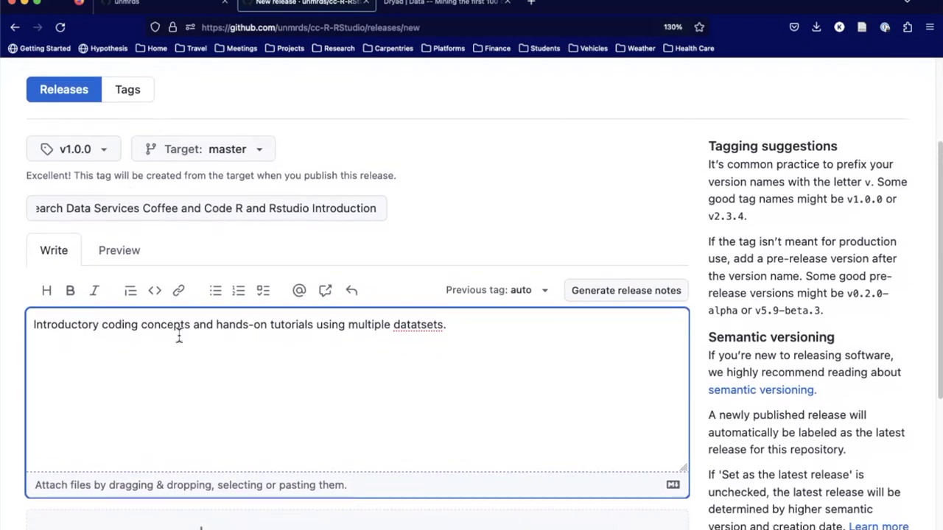
Step: Publish the v1.0.0 release and look over its release page
{"action": "scroll", "coordinate": [186, 357], "scroll_direction": "down", "scroll_amount": 5}
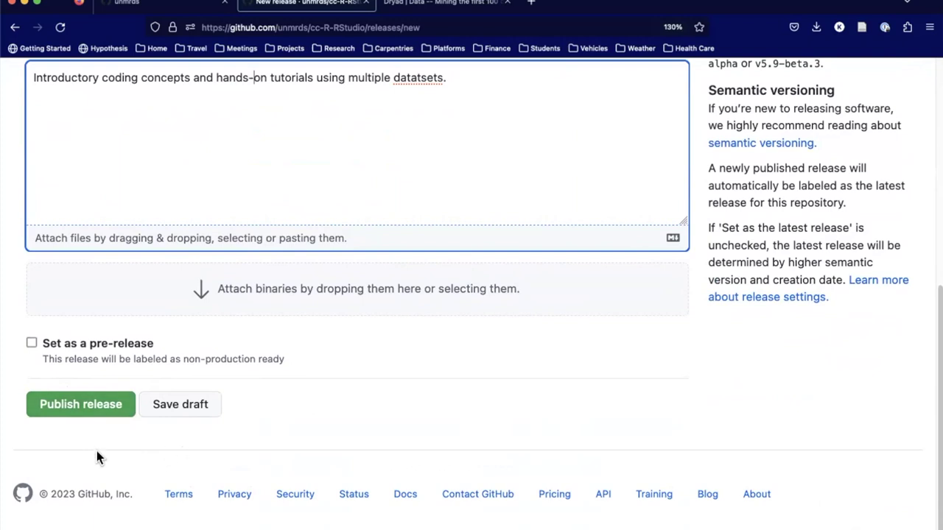
{"action": "left_click", "coordinate": [80, 403]}
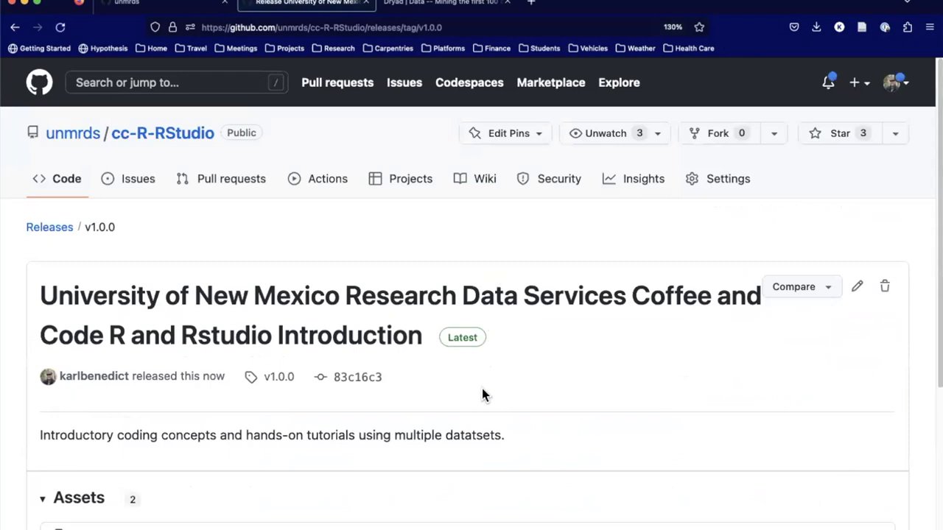
{"action": "scroll", "coordinate": [481, 393], "scroll_direction": "down", "scroll_amount": 1}
{"action": "scroll", "coordinate": [481, 390], "scroll_direction": "up", "scroll_amount": 1}
Step: Go to zenodo.org and open the GitHub repositories page in the account settings
{"action": "left_click", "coordinate": [370, 31]}
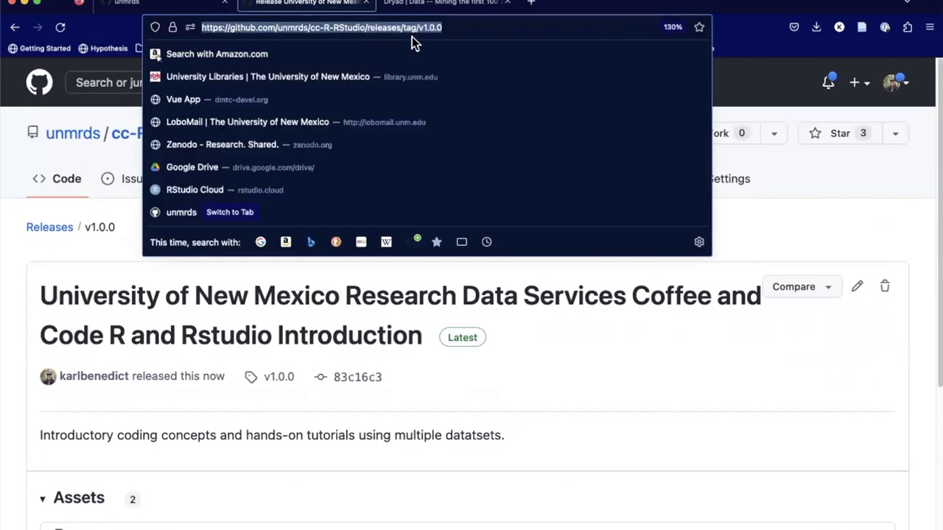
{"action": "type", "text": "zenodo.org/"}
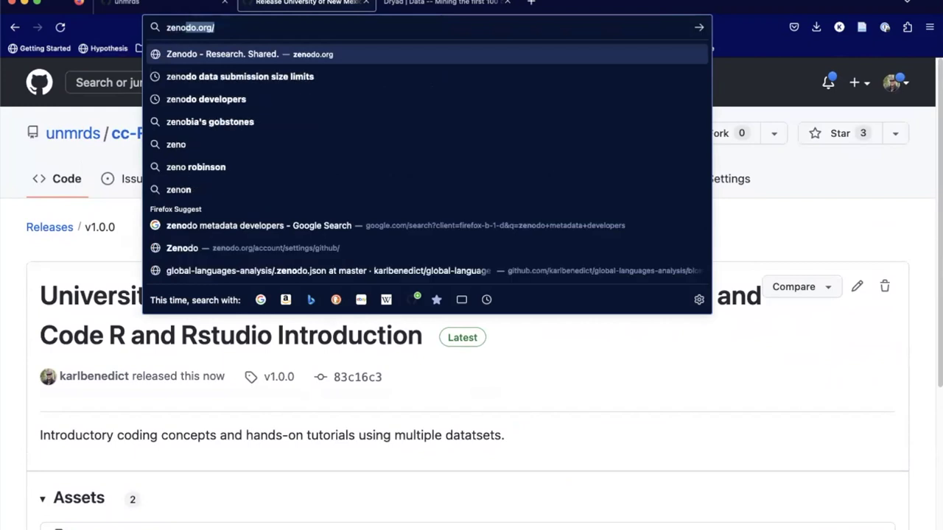
{"action": "key", "text": "Return"}
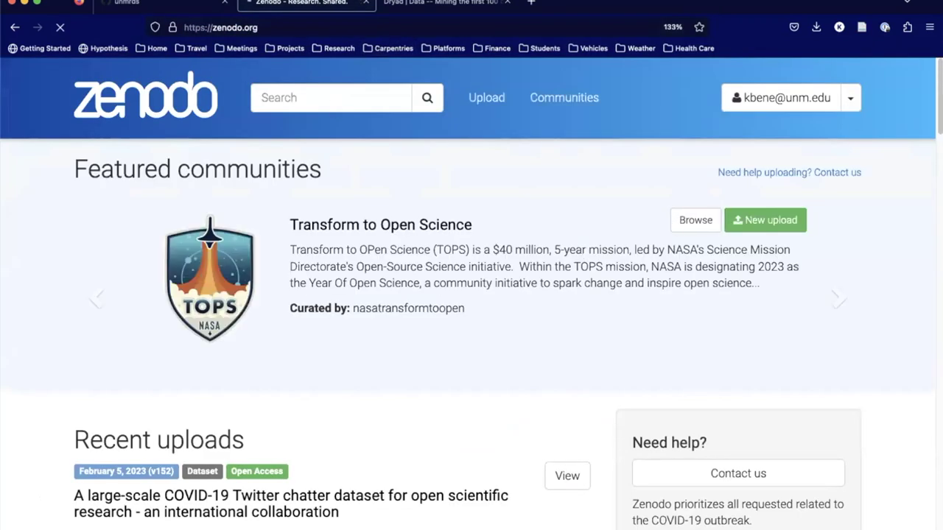
{"action": "left_click", "coordinate": [851, 98]}
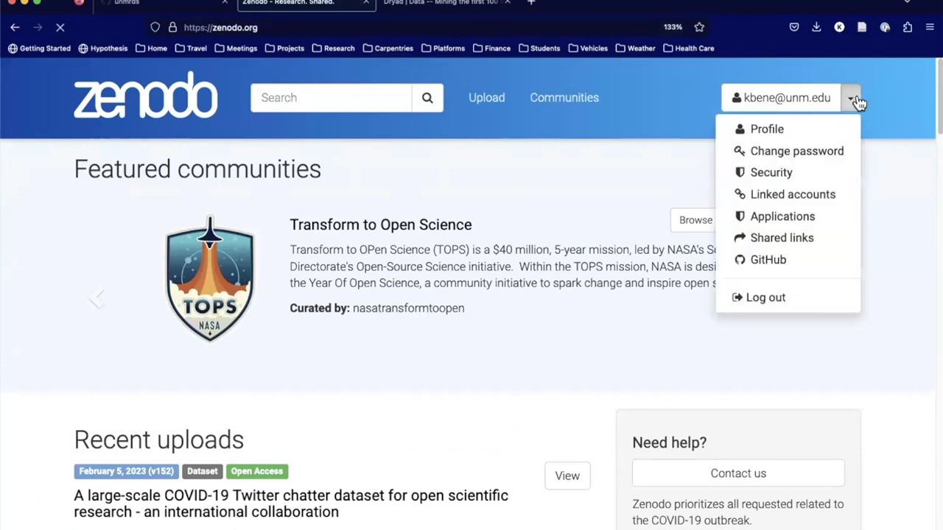
{"action": "left_click", "coordinate": [745, 260]}
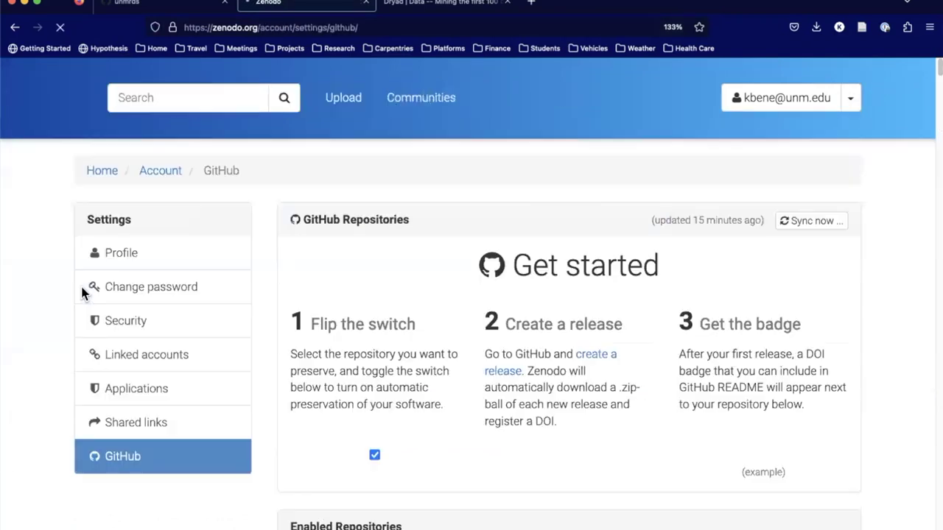
Step: Find unmrds/cc-R-RStudio among the enabled repositories and view the embed codes for its DOI badge
{"action": "scroll", "coordinate": [109, 345], "scroll_direction": "down", "scroll_amount": 2}
{"action": "scroll", "coordinate": [108, 345], "scroll_direction": "down", "scroll_amount": 7}
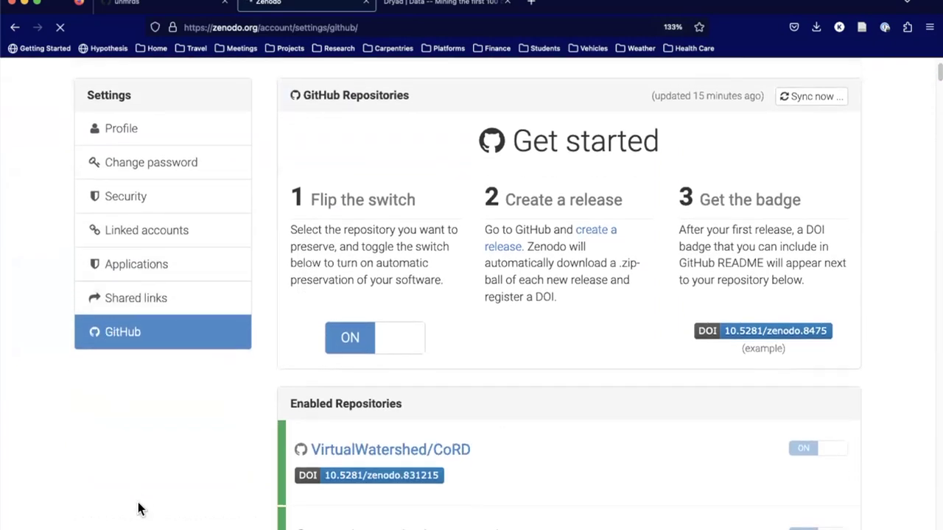
{"action": "scroll", "coordinate": [140, 508], "scroll_direction": "down", "scroll_amount": 8}
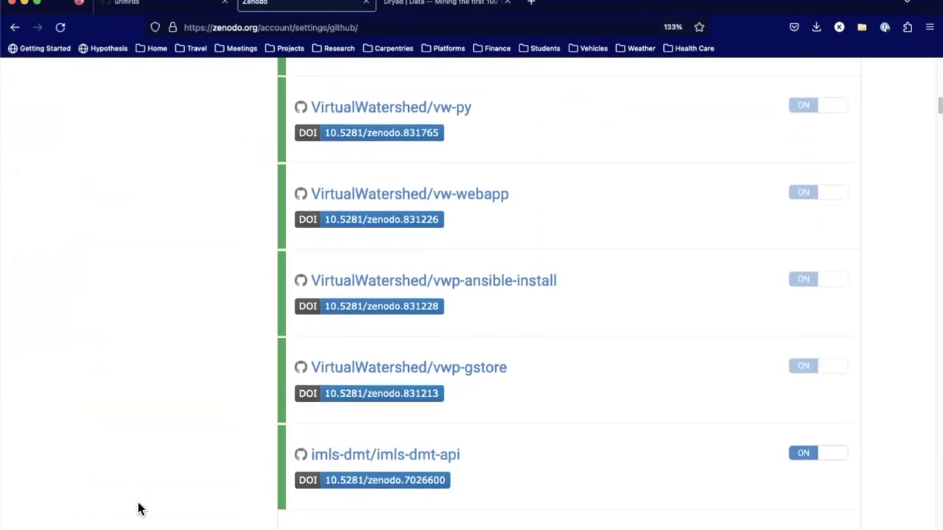
{"action": "scroll", "coordinate": [140, 509], "scroll_direction": "down", "scroll_amount": 5}
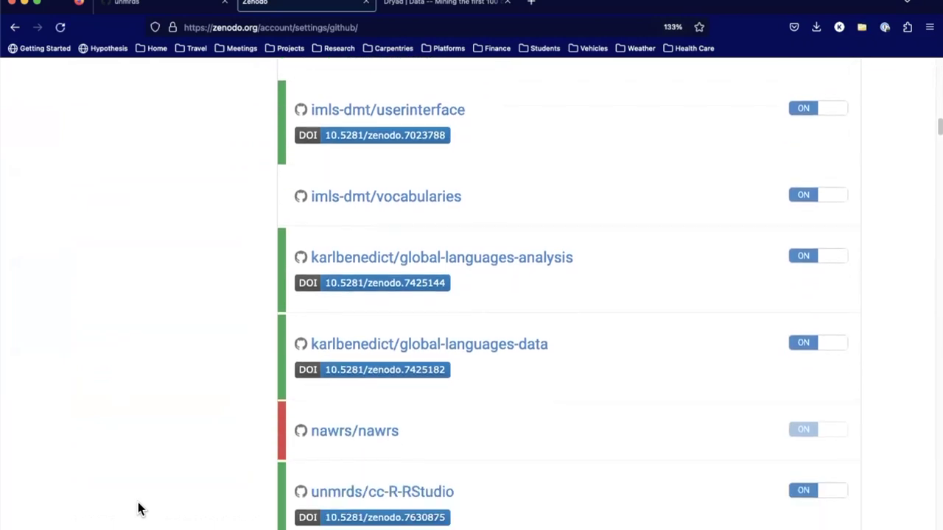
{"action": "scroll", "coordinate": [140, 508], "scroll_direction": "down", "scroll_amount": 1}
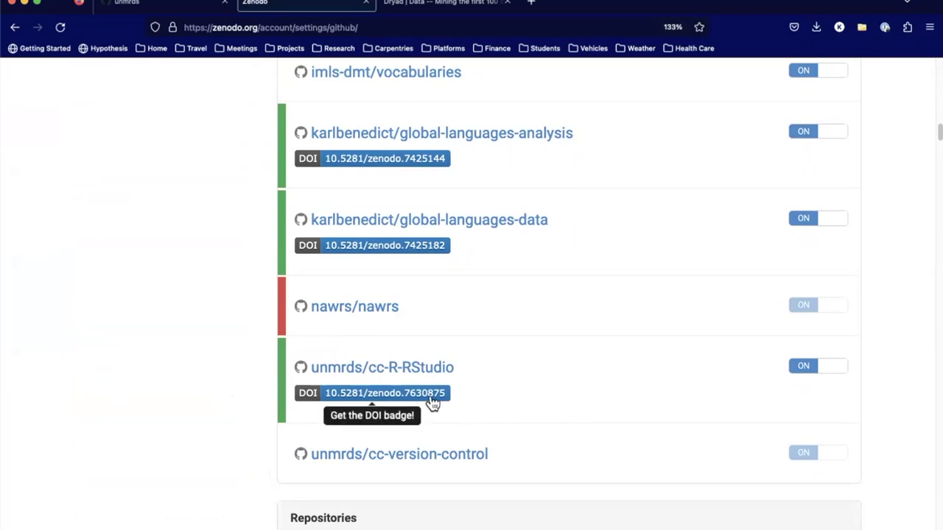
{"action": "left_click", "coordinate": [399, 394]}
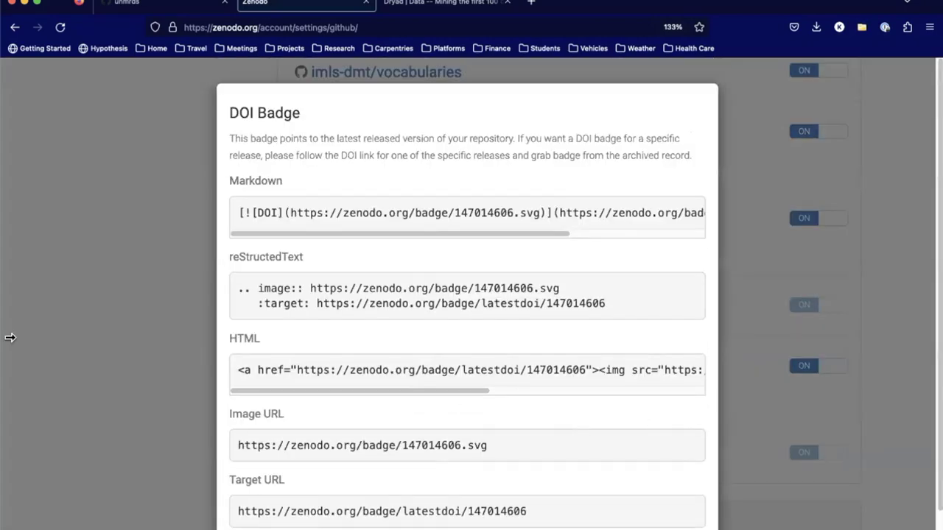
{"action": "left_click", "coordinate": [70, 369]}
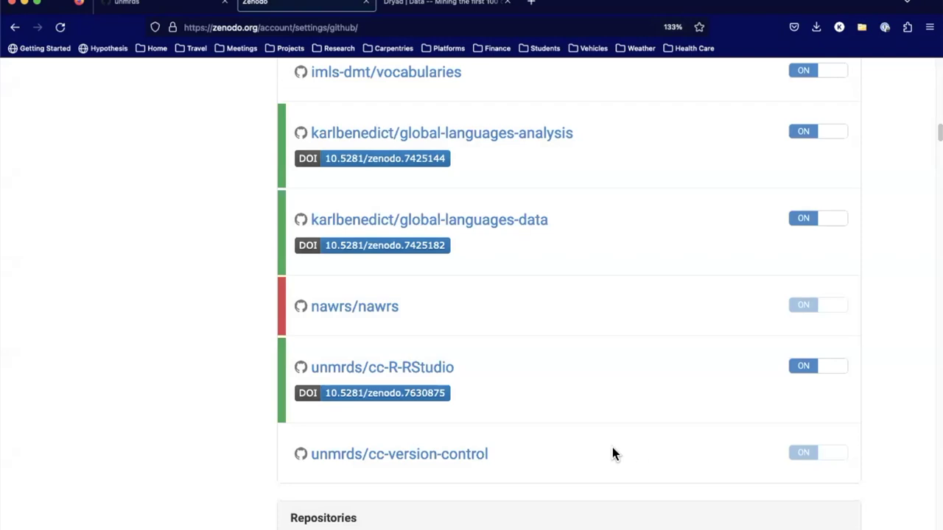
{"action": "left_click", "coordinate": [347, 393]}
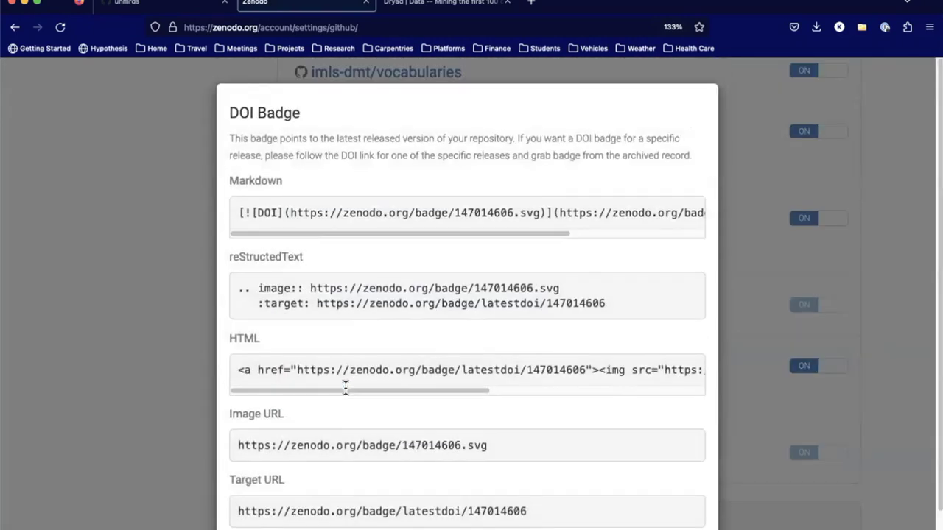
{"action": "left_click", "coordinate": [179, 361]}
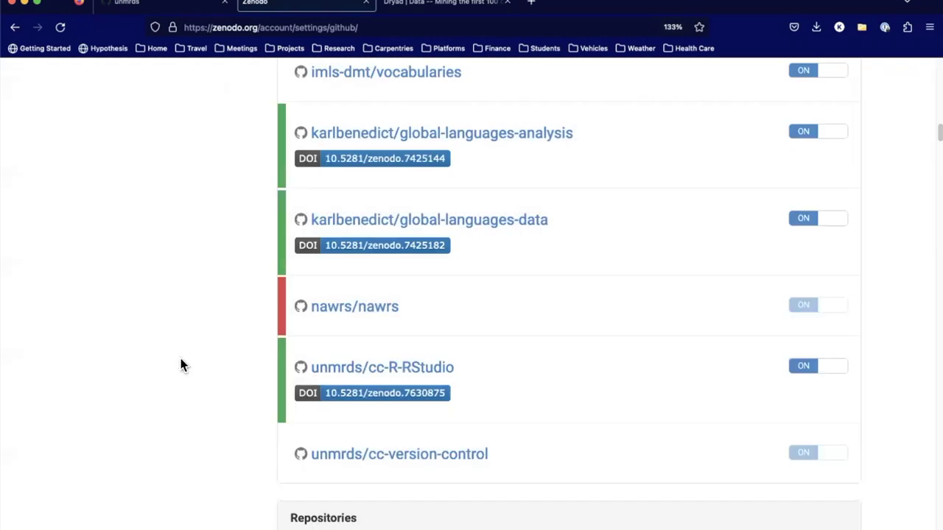
Step: Open the archived record of the unmrds/cc-R-RStudio v1.0.0 release and review its description, files, DOI, license and versions
{"action": "left_click", "coordinate": [444, 375]}
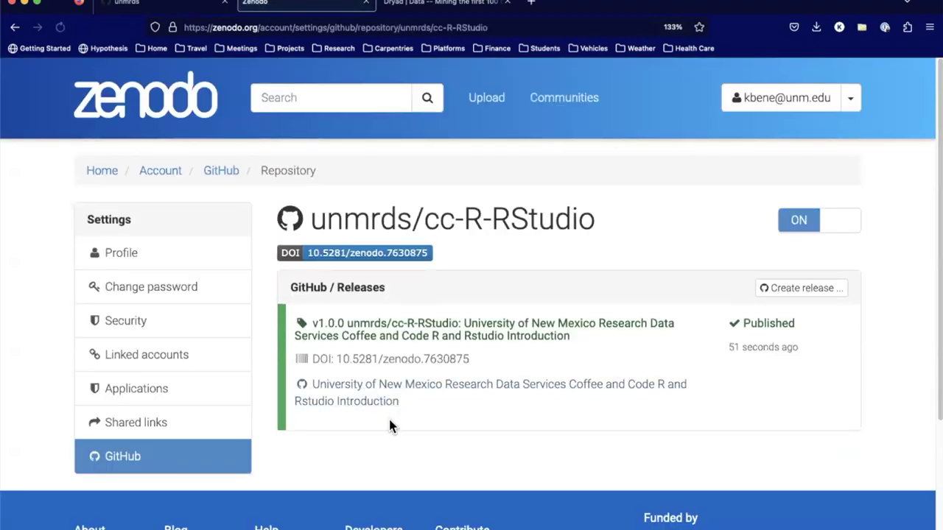
{"action": "left_click", "coordinate": [373, 368]}
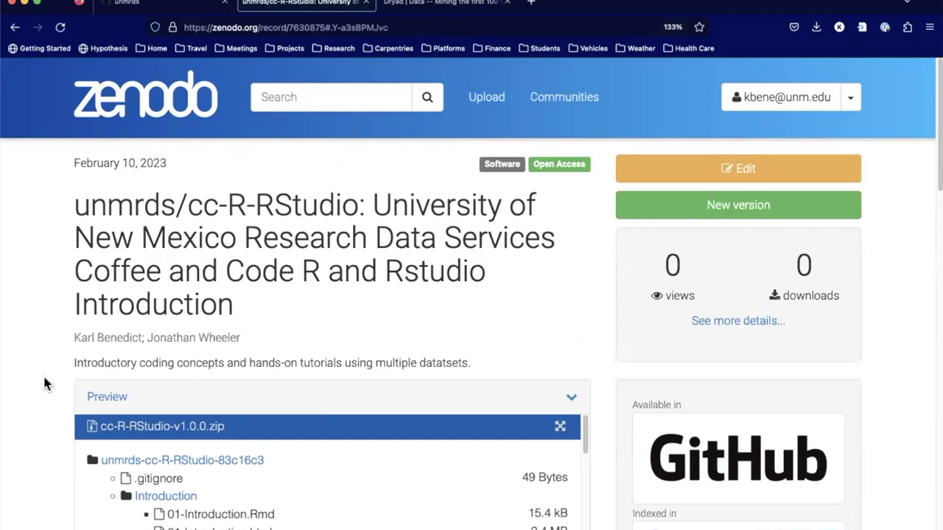
{"action": "scroll", "coordinate": [43, 384], "scroll_direction": "down", "scroll_amount": 1}
{"action": "scroll", "coordinate": [43, 384], "scroll_direction": "down", "scroll_amount": 5}
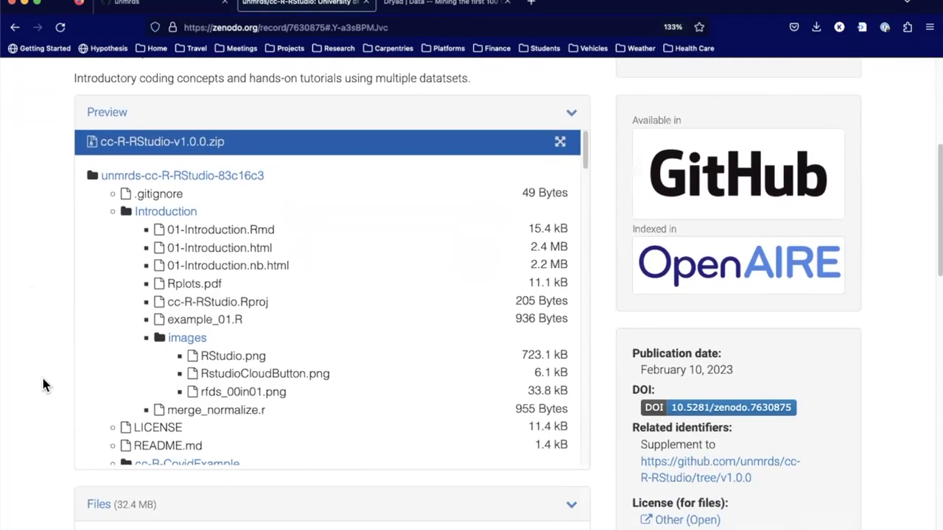
{"action": "scroll", "coordinate": [45, 385], "scroll_direction": "down", "scroll_amount": 6}
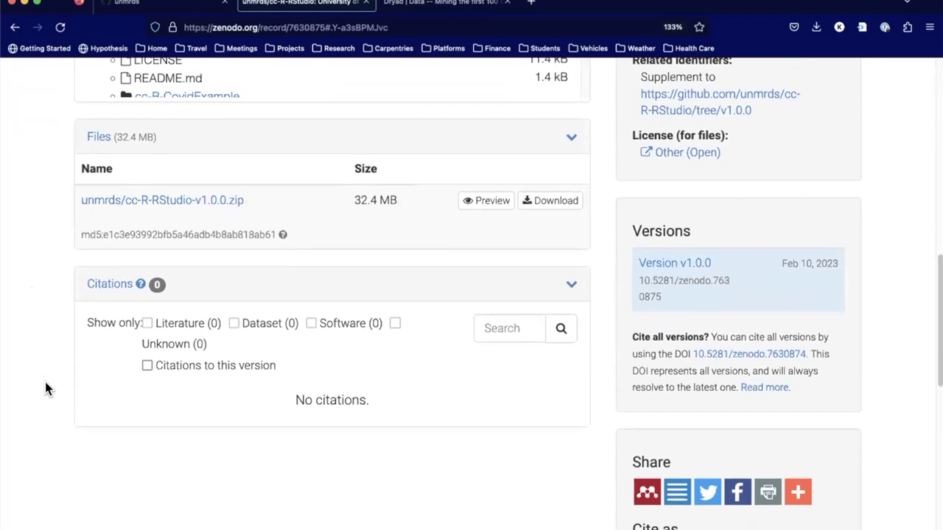
{"action": "scroll", "coordinate": [44, 389], "scroll_direction": "up", "scroll_amount": 10}
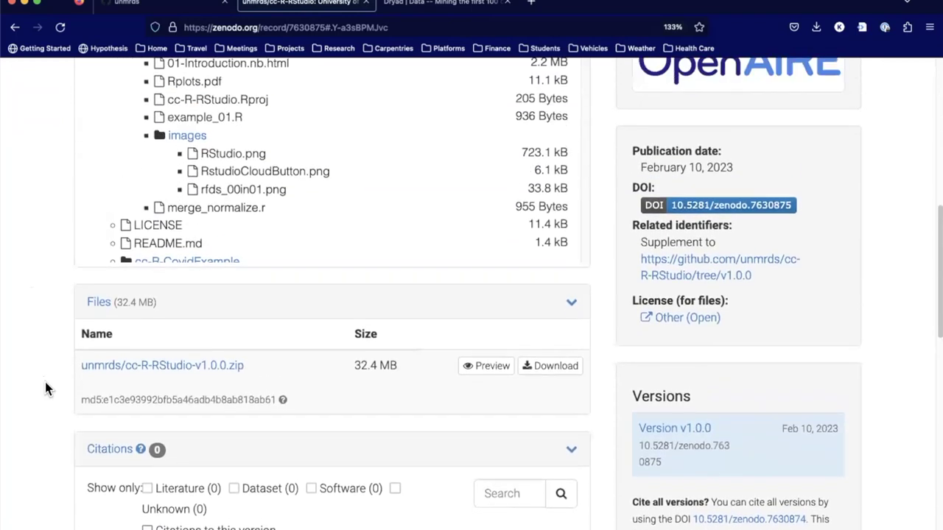
{"action": "scroll", "coordinate": [45, 389], "scroll_direction": "up", "scroll_amount": 2}
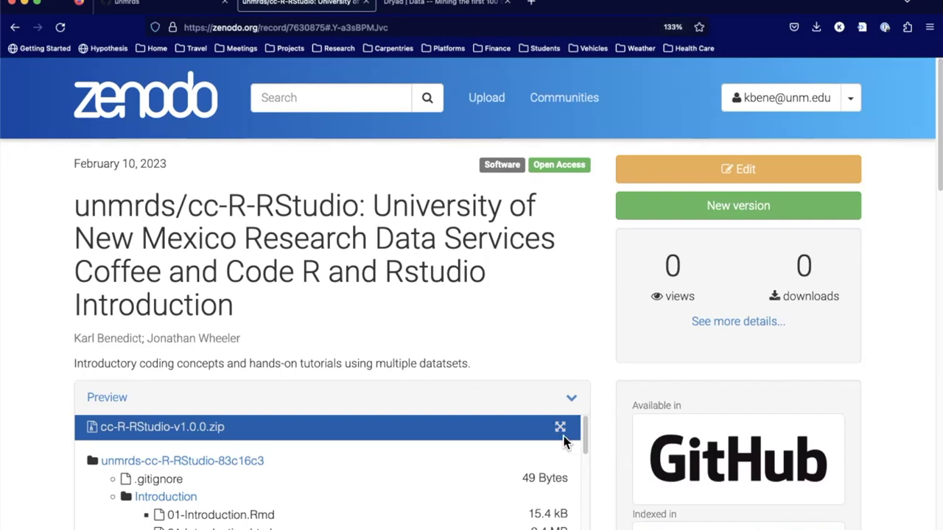
Step: Look through the archive's file preview and open the record for editing
{"action": "scroll", "coordinate": [564, 439], "scroll_direction": "down", "scroll_amount": 5}
{"action": "scroll", "coordinate": [882, 420], "scroll_direction": "down", "scroll_amount": 5}
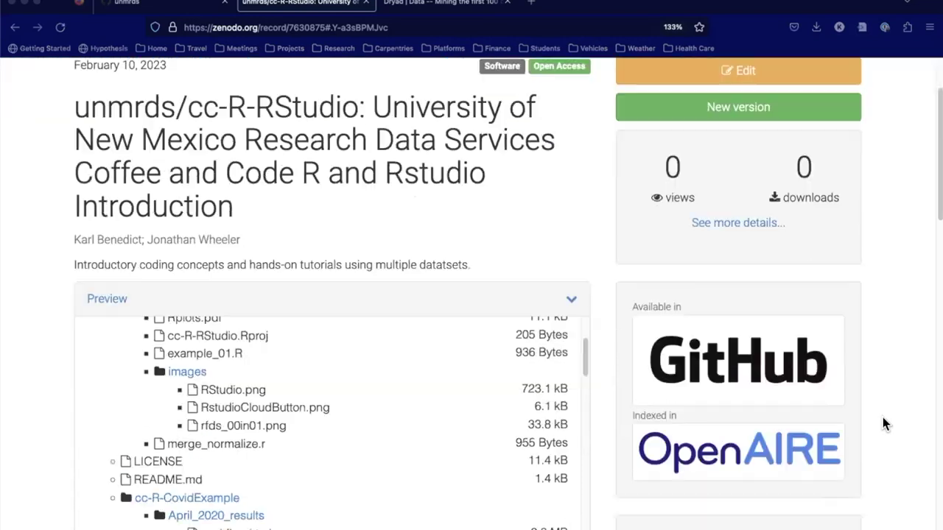
{"action": "scroll", "coordinate": [882, 417], "scroll_direction": "up", "scroll_amount": 5}
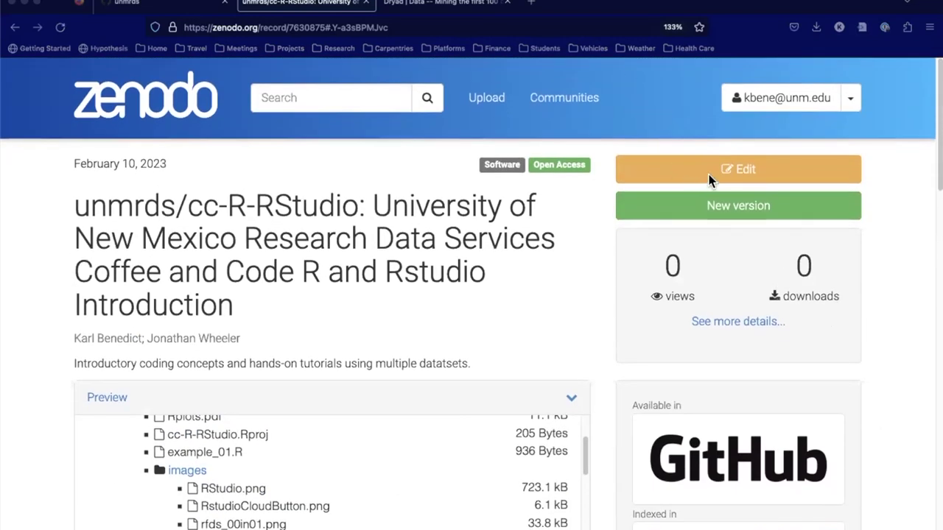
{"action": "left_click", "coordinate": [750, 171]}
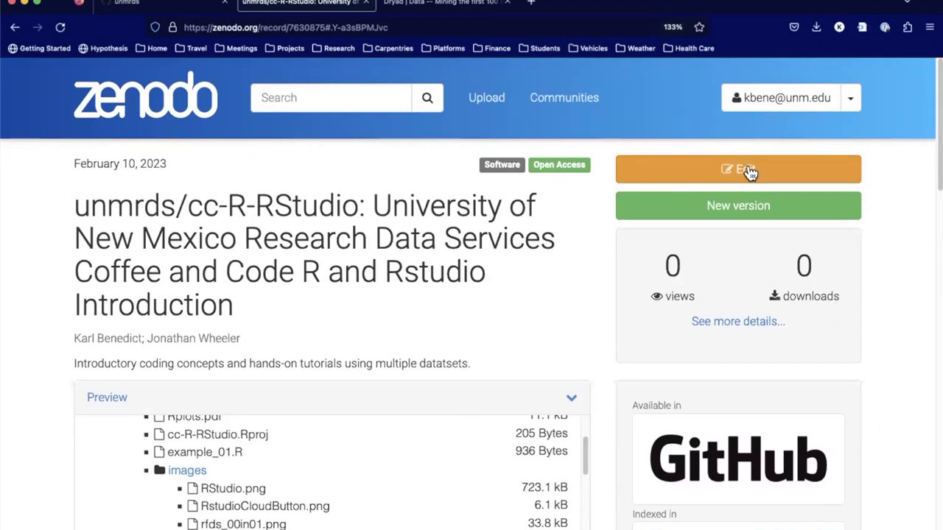
{"action": "left_click", "coordinate": [750, 172]}
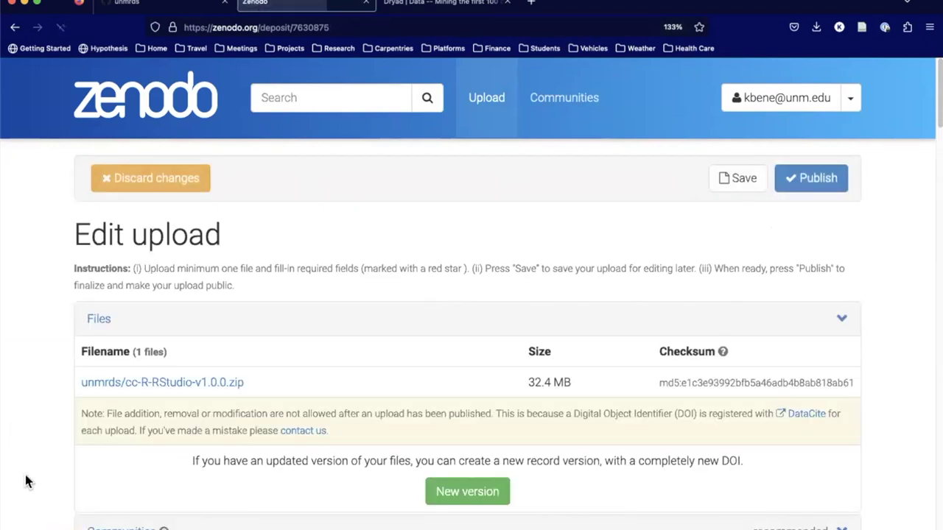
Step: Review the upload's edit form from communities and upload type through DOI, title, authors and description to version, language, keywords and notes
{"action": "scroll", "coordinate": [25, 475], "scroll_direction": "down", "scroll_amount": 10}
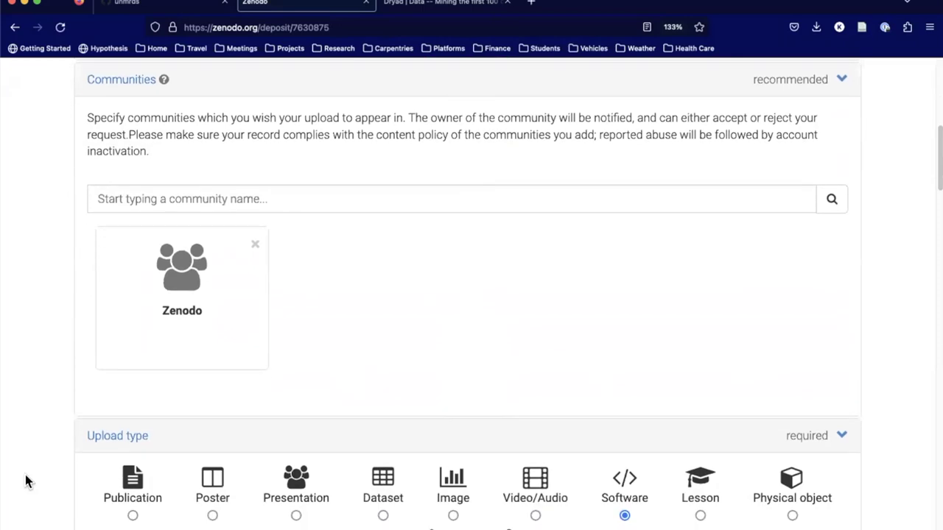
{"action": "scroll", "coordinate": [26, 476], "scroll_direction": "down", "scroll_amount": 7}
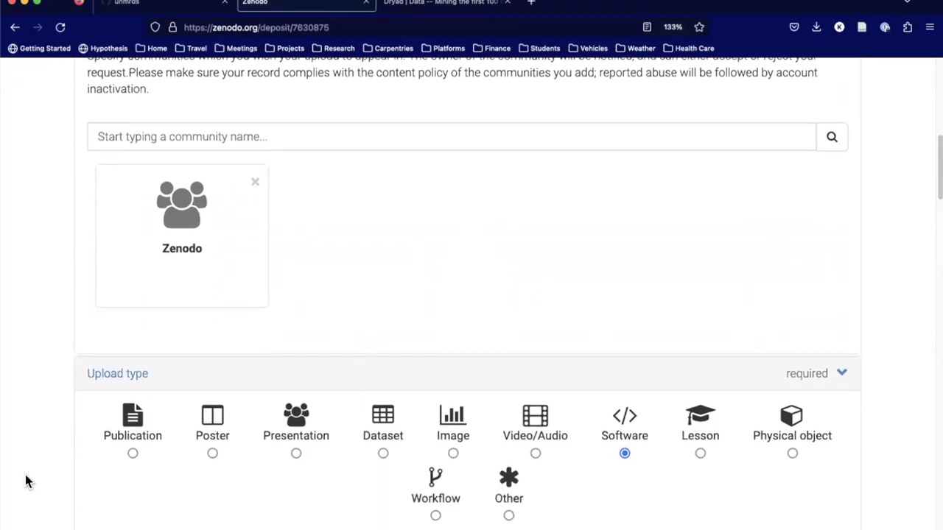
{"action": "scroll", "coordinate": [26, 479], "scroll_direction": "down", "scroll_amount": 5}
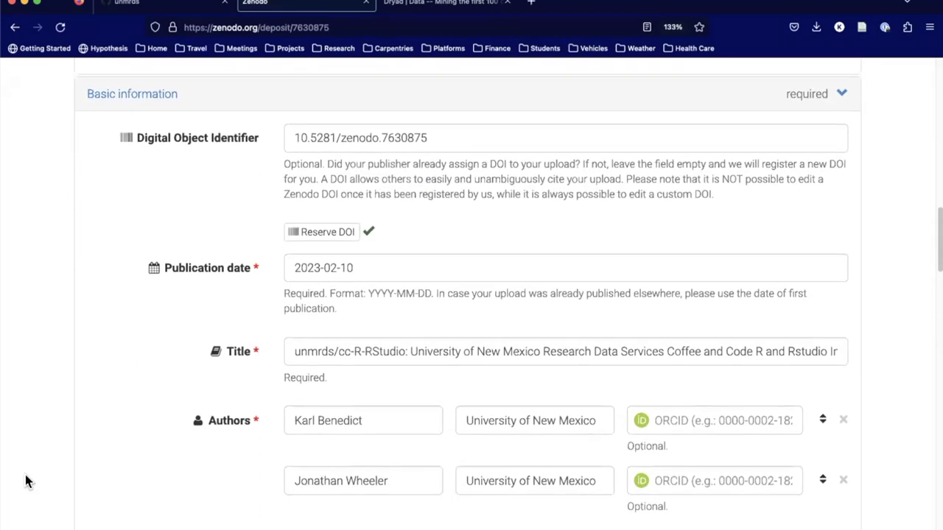
{"action": "scroll", "coordinate": [25, 477], "scroll_direction": "down", "scroll_amount": 4}
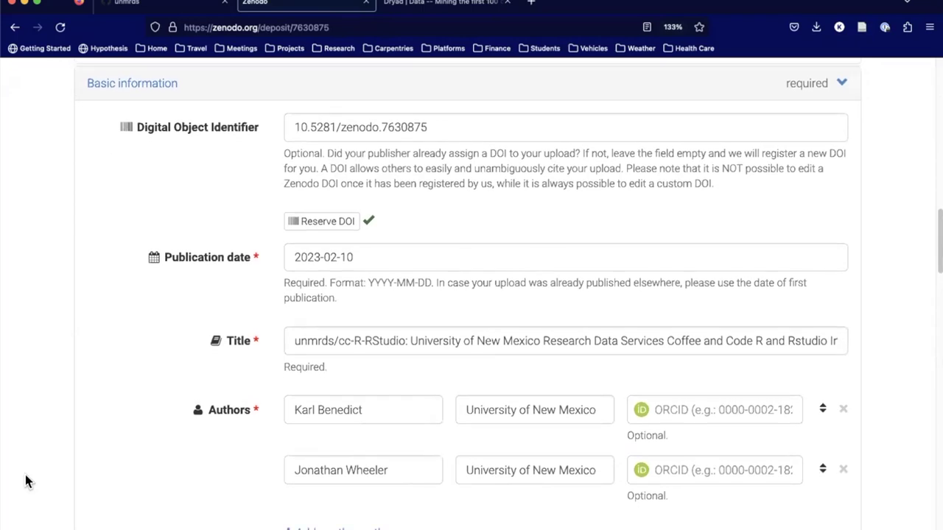
{"action": "scroll", "coordinate": [25, 479], "scroll_direction": "down", "scroll_amount": 4}
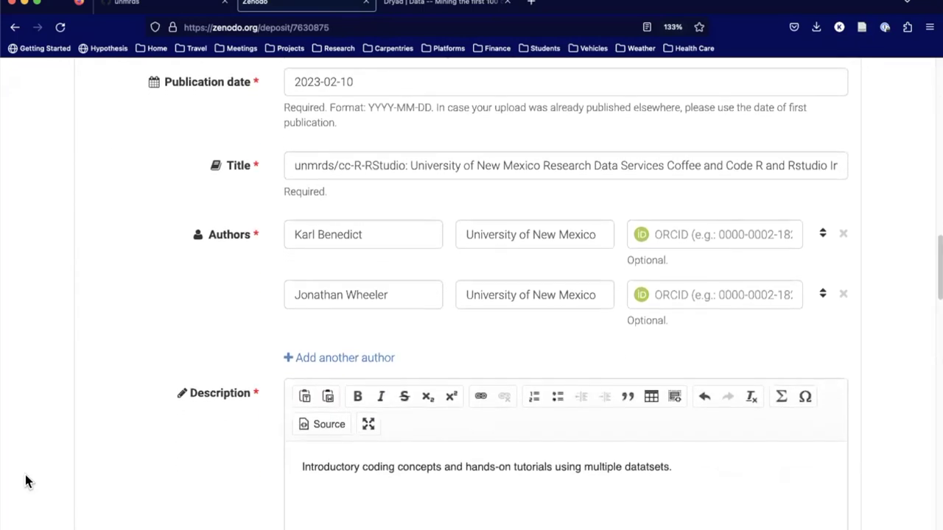
{"action": "scroll", "coordinate": [25, 482], "scroll_direction": "down", "scroll_amount": 1}
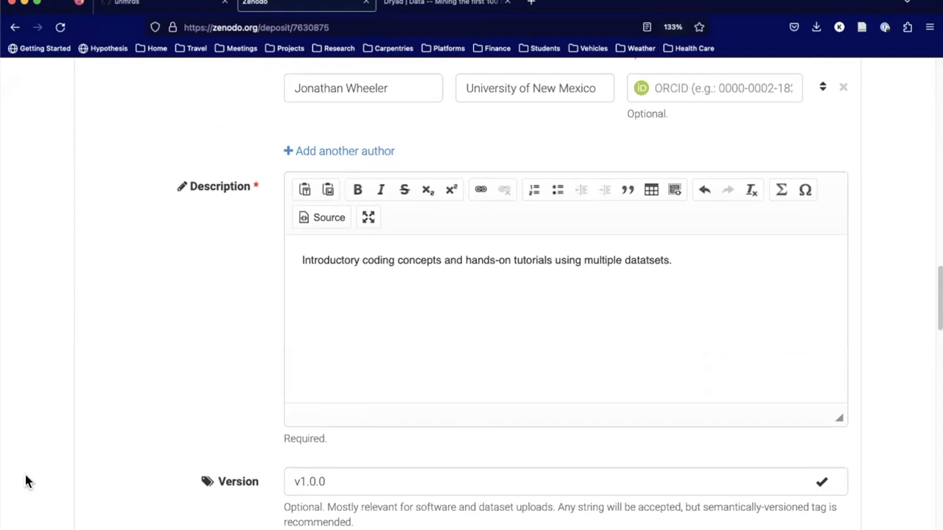
{"action": "scroll", "coordinate": [26, 482], "scroll_direction": "down", "scroll_amount": 2}
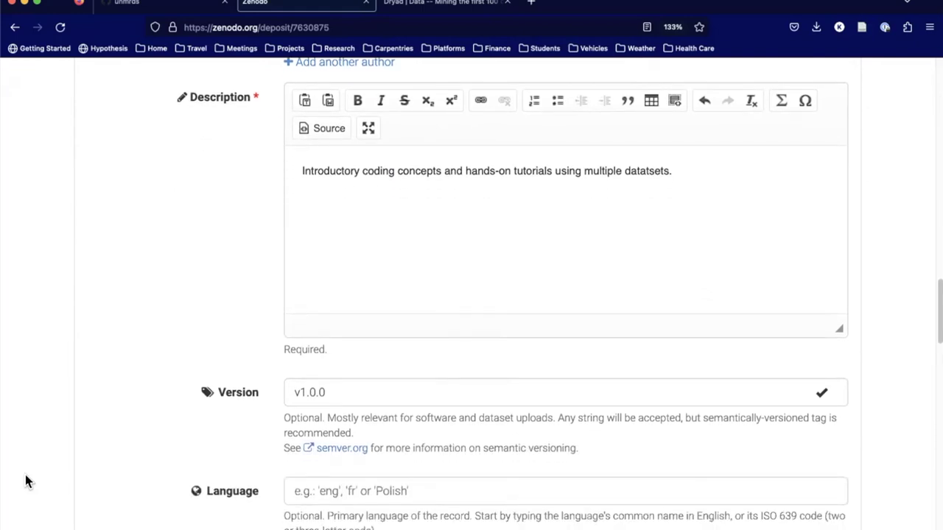
{"action": "scroll", "coordinate": [25, 482], "scroll_direction": "down", "scroll_amount": 3}
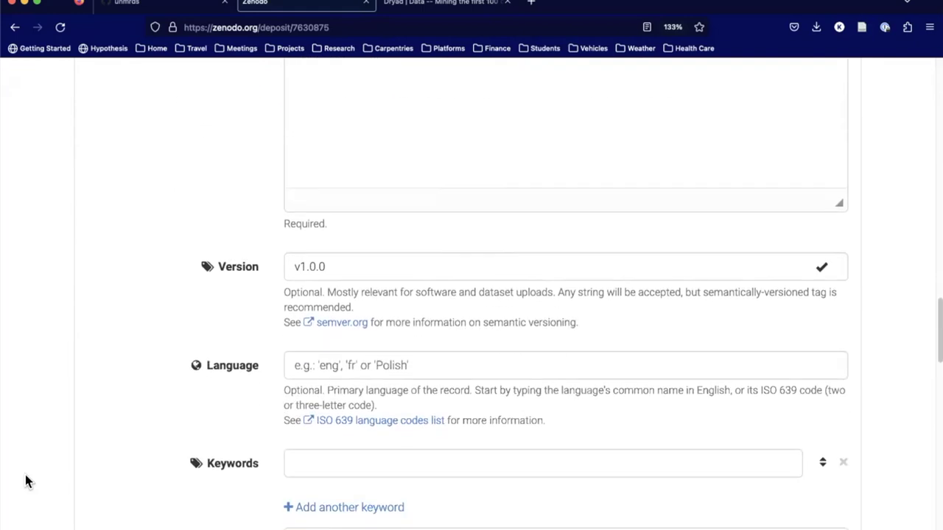
{"action": "scroll", "coordinate": [25, 481], "scroll_direction": "down", "scroll_amount": 2}
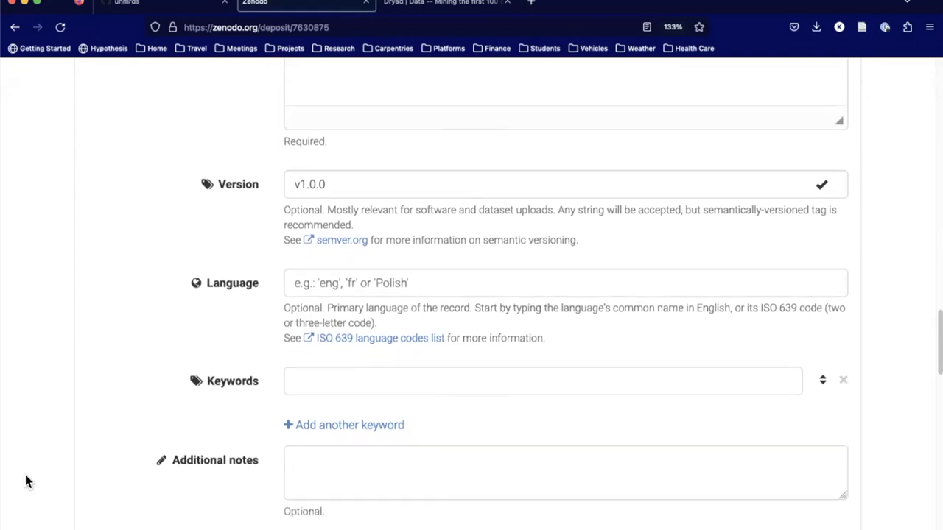
{"action": "scroll", "coordinate": [197, 494], "scroll_direction": "down", "scroll_amount": 3}
Step: Go back over the edit form's files, communities, upload type and basic information sections
{"action": "scroll", "coordinate": [197, 494], "scroll_direction": "up", "scroll_amount": 8}
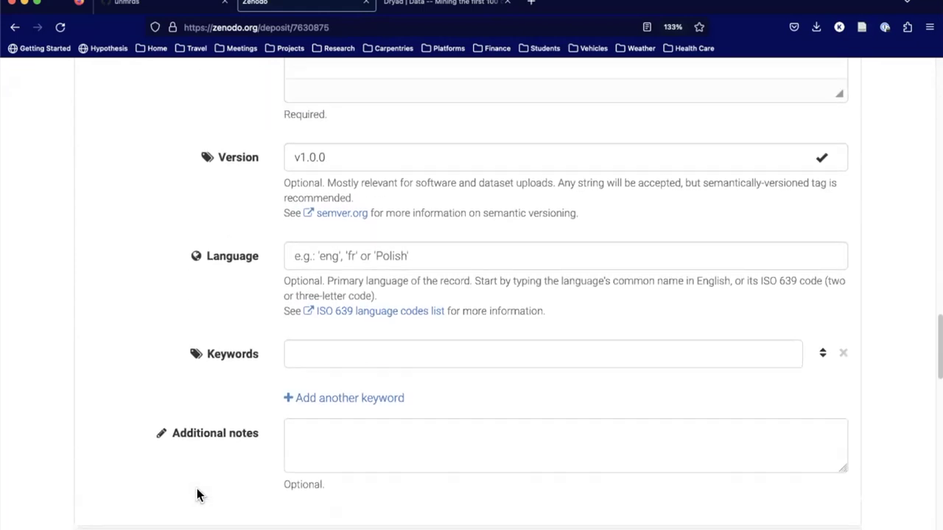
{"action": "scroll", "coordinate": [196, 495], "scroll_direction": "up", "scroll_amount": 7}
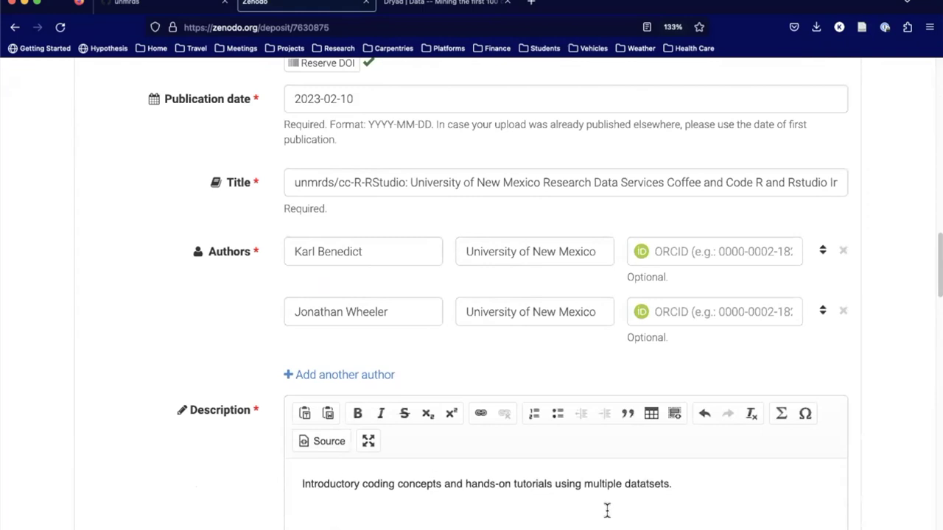
{"action": "scroll", "coordinate": [151, 434], "scroll_direction": "up", "scroll_amount": 8}
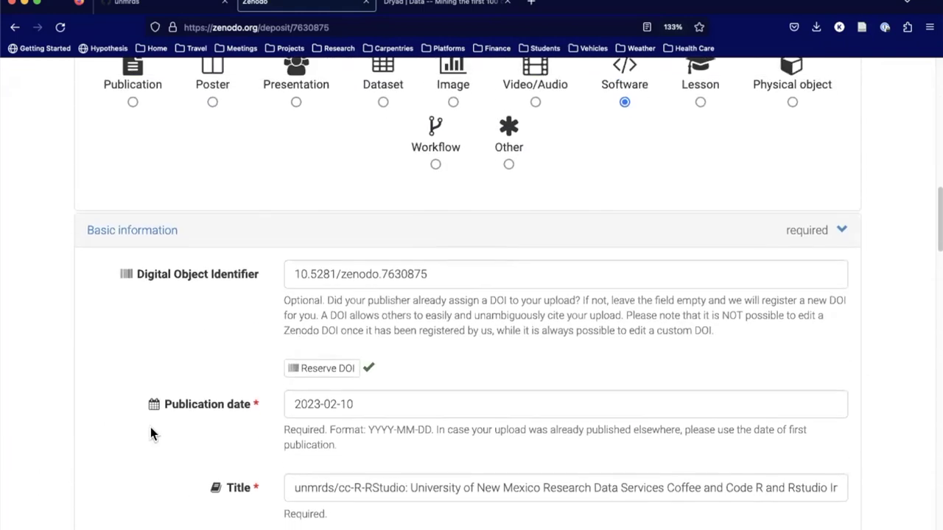
{"action": "scroll", "coordinate": [151, 433], "scroll_direction": "up", "scroll_amount": 12}
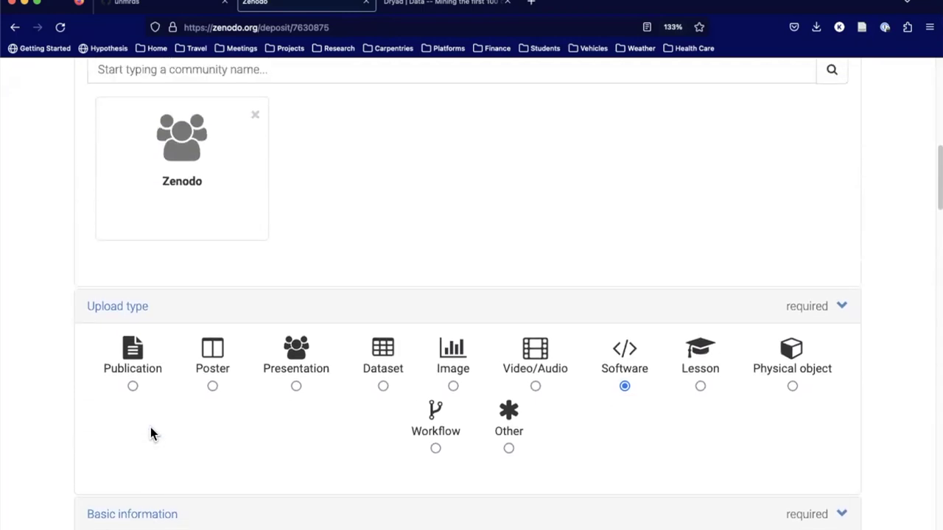
{"action": "scroll", "coordinate": [151, 430], "scroll_direction": "up", "scroll_amount": 5}
{"action": "scroll", "coordinate": [87, 445], "scroll_direction": "down", "scroll_amount": 7}
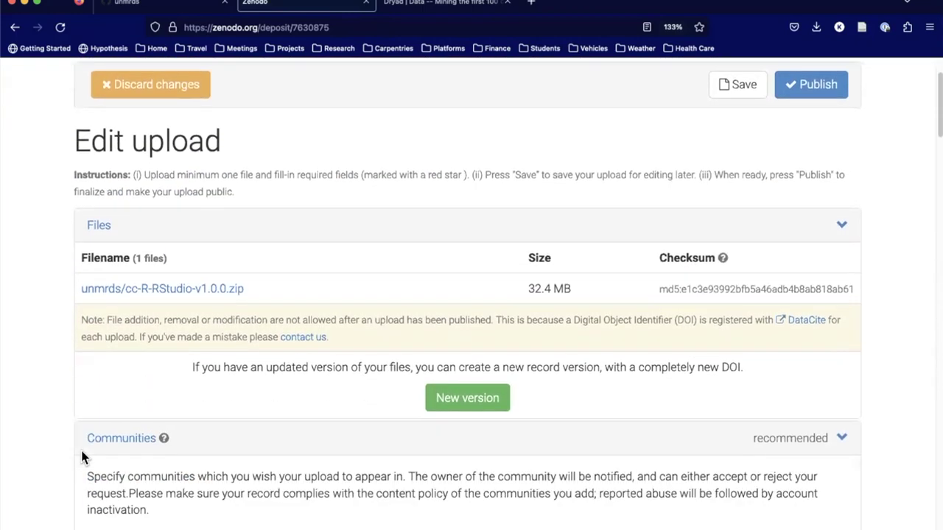
{"action": "scroll", "coordinate": [81, 457], "scroll_direction": "down", "scroll_amount": 10}
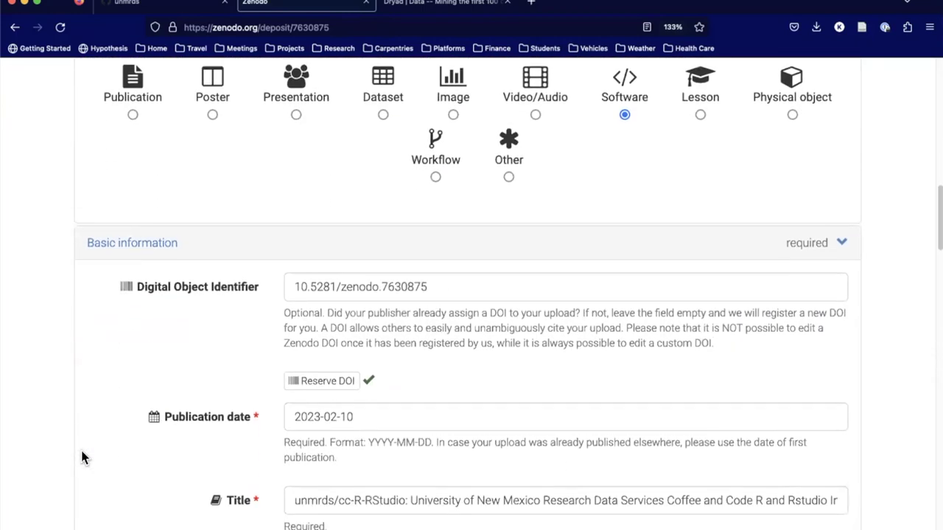
{"action": "scroll", "coordinate": [81, 458], "scroll_direction": "down", "scroll_amount": 3}
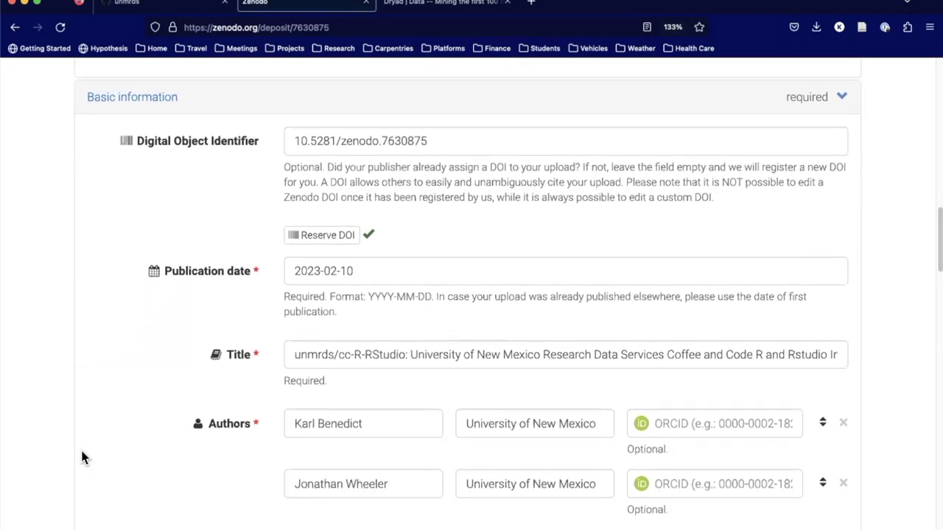